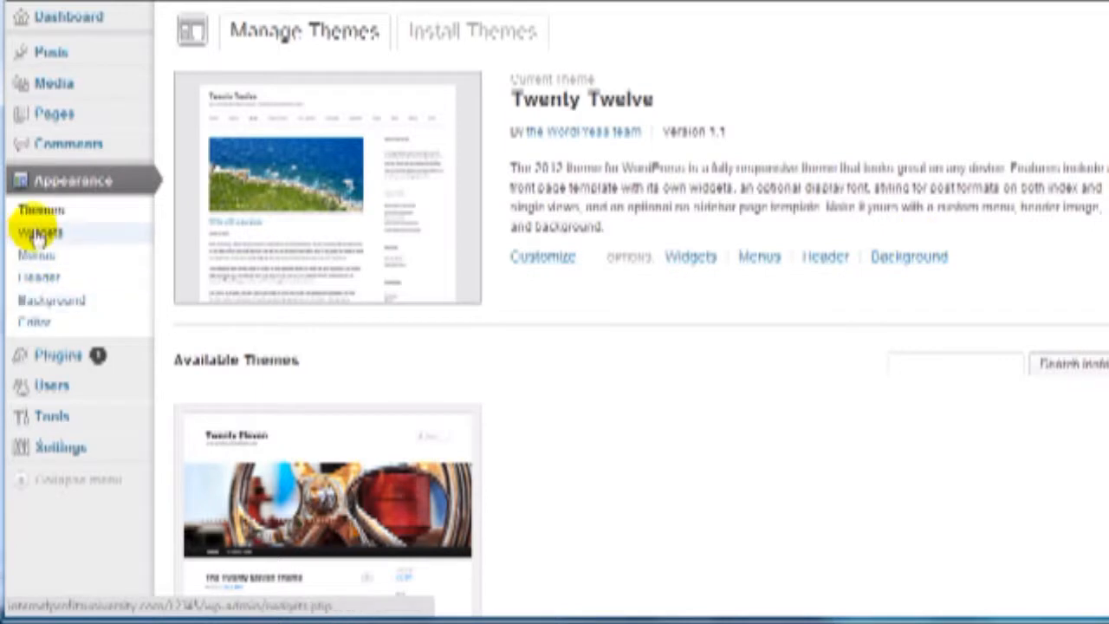
Open the Widgets page and compare the widgets in the Main Sidebar area with the sidebar on the live site
click(39, 231)
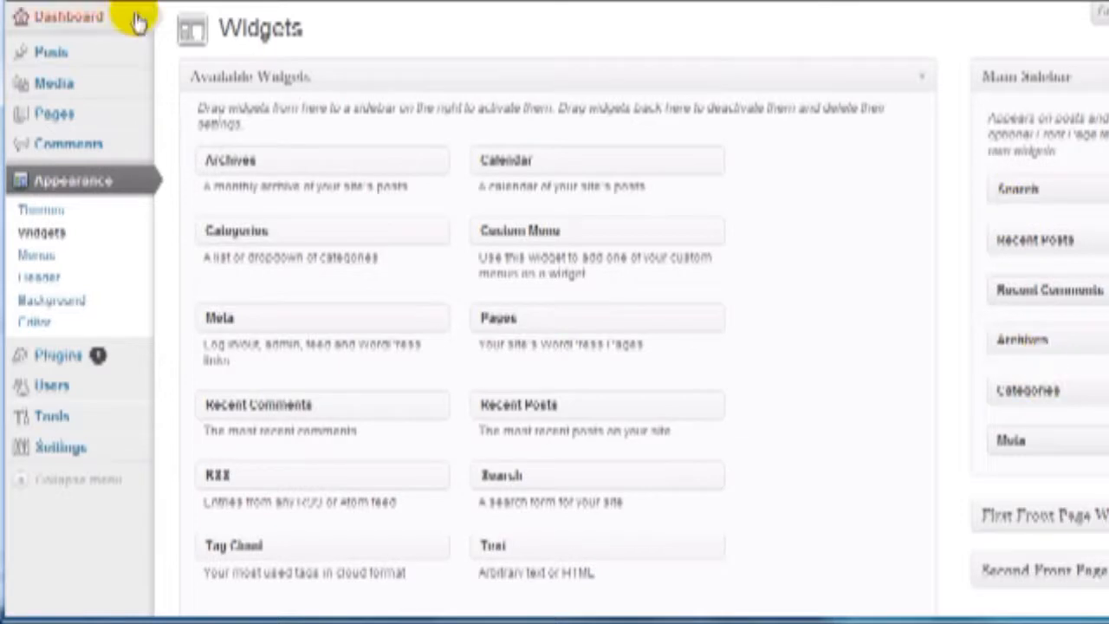
mouse_move(130, 17)
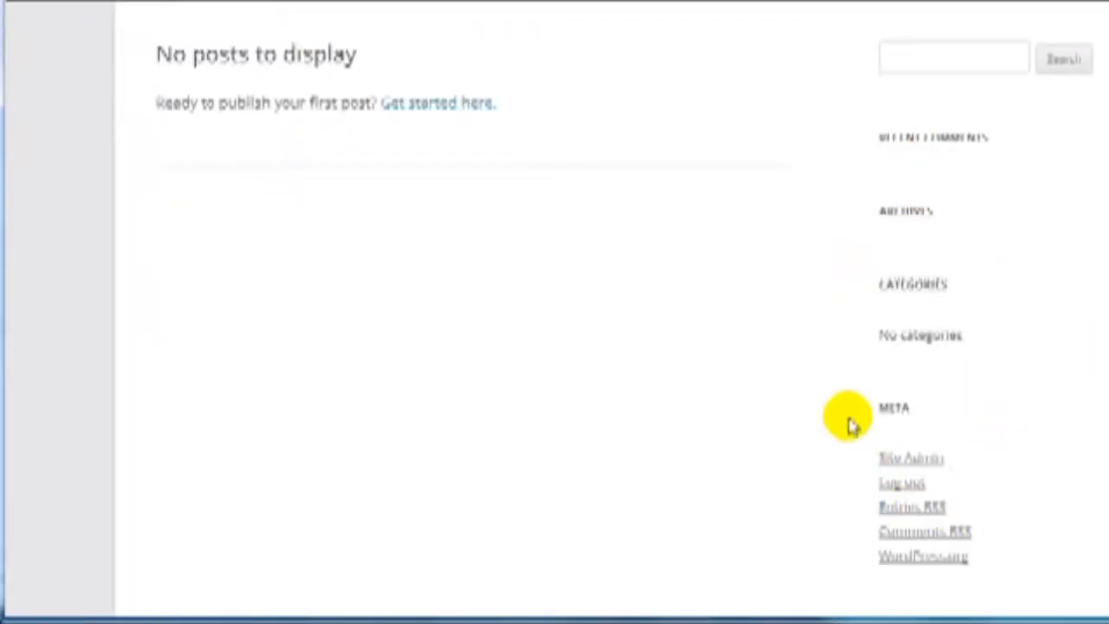
scroll(859, 374, up, 2)
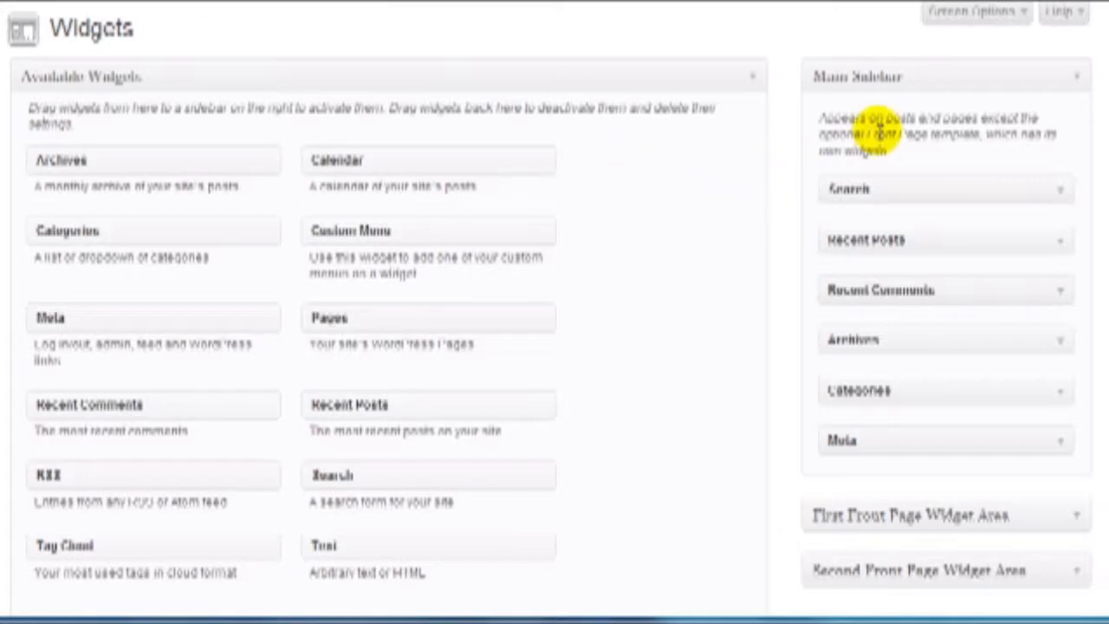
scroll(877, 130, down, 2)
scroll(876, 130, up, 2)
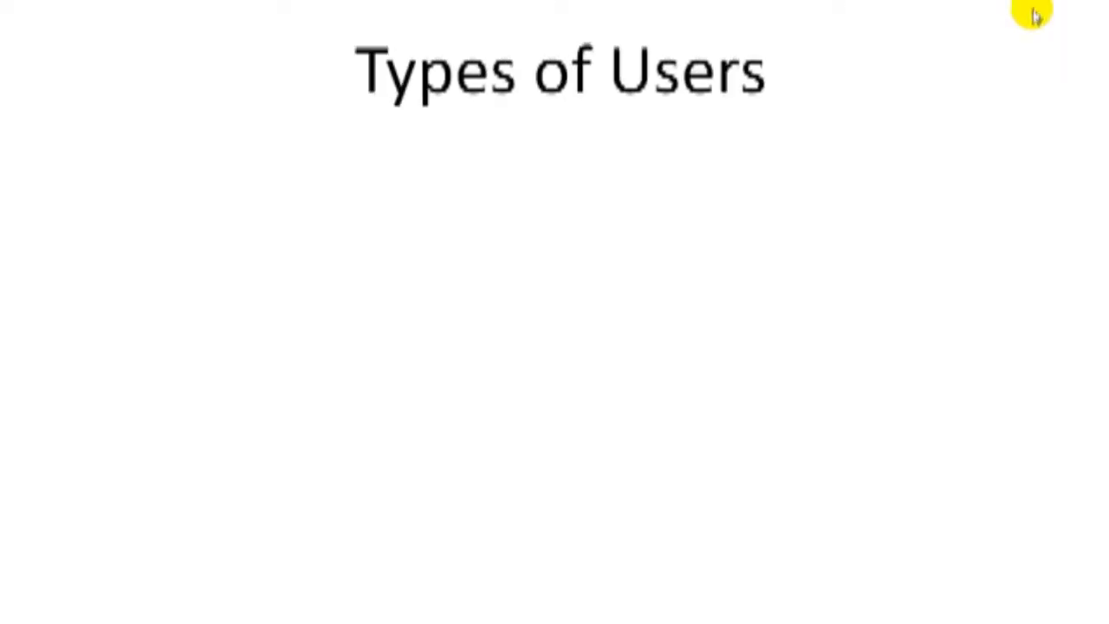
click(627, 278)
click(627, 278)
click(628, 278)
click(627, 278)
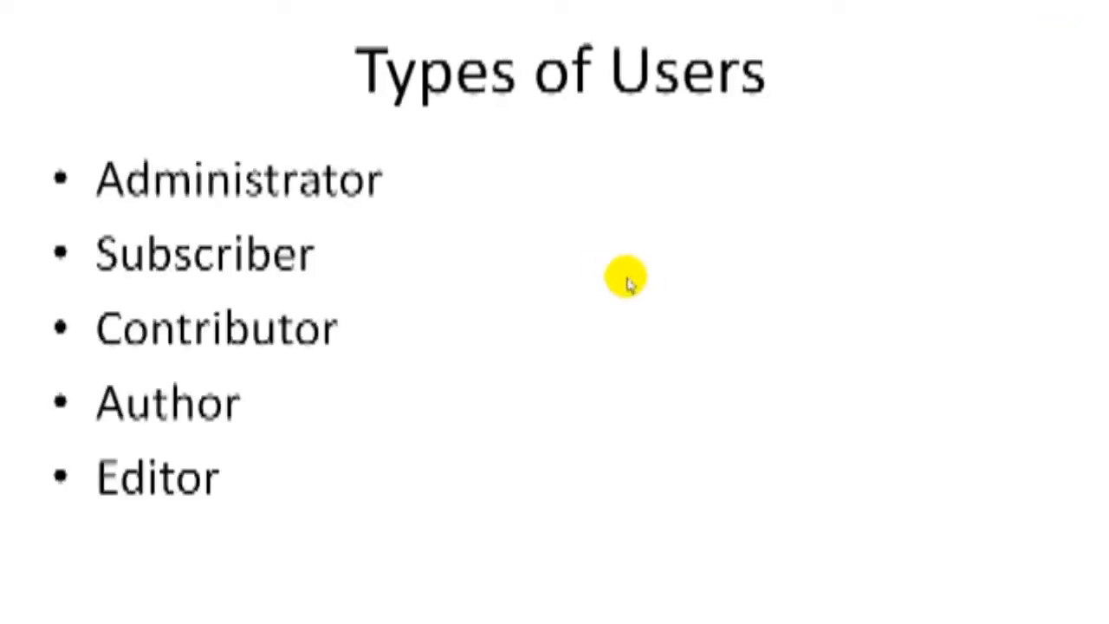
click(627, 278)
key(Left)
click(627, 278)
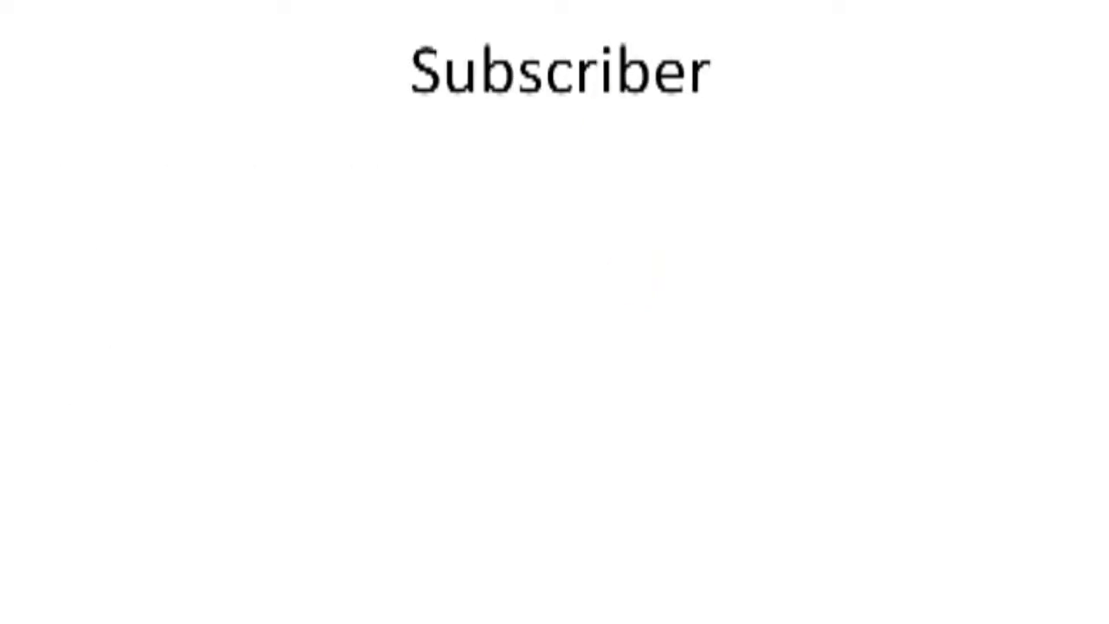
click(1052, 176)
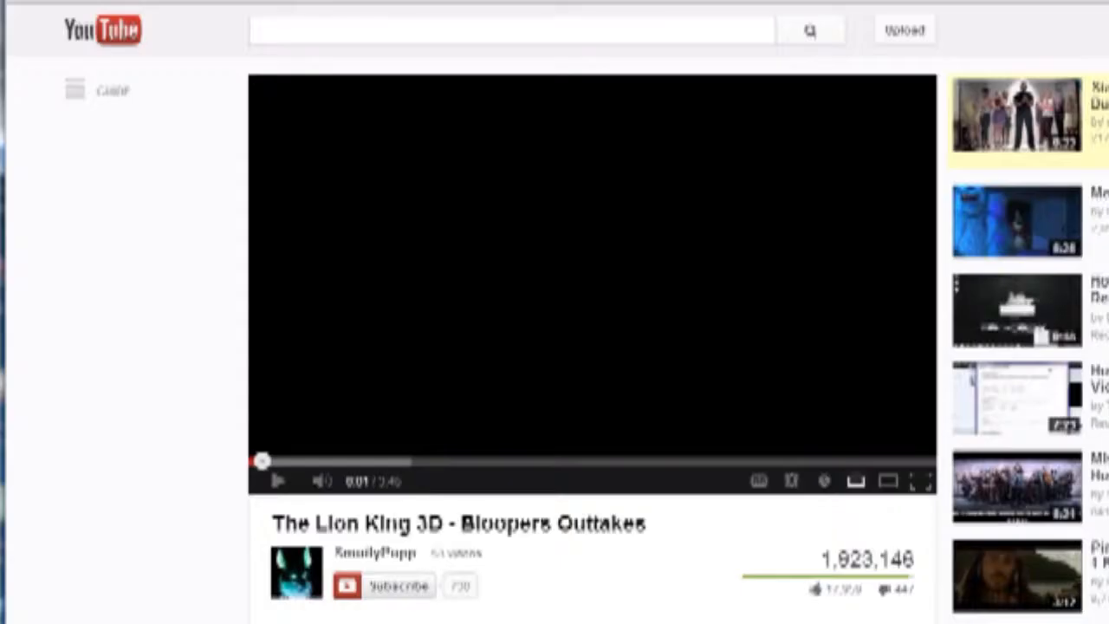
Display the sharing embed code for the YouTube video "The Lion King 3D - Bloopers Outtakes"
scroll(153, 235, down, 5)
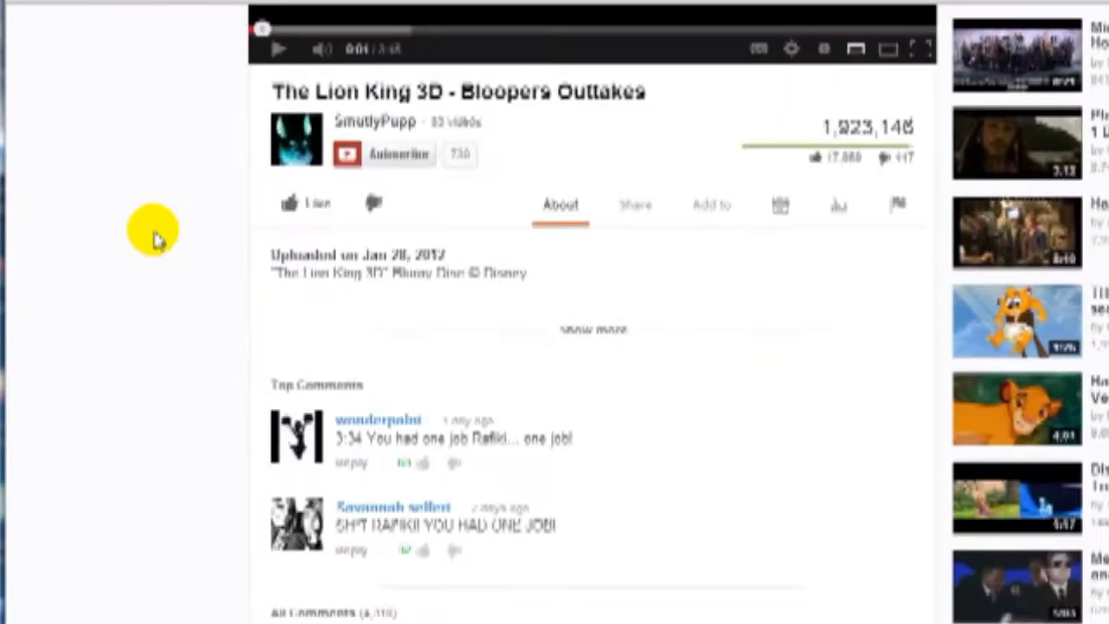
scroll(153, 235, up, 3)
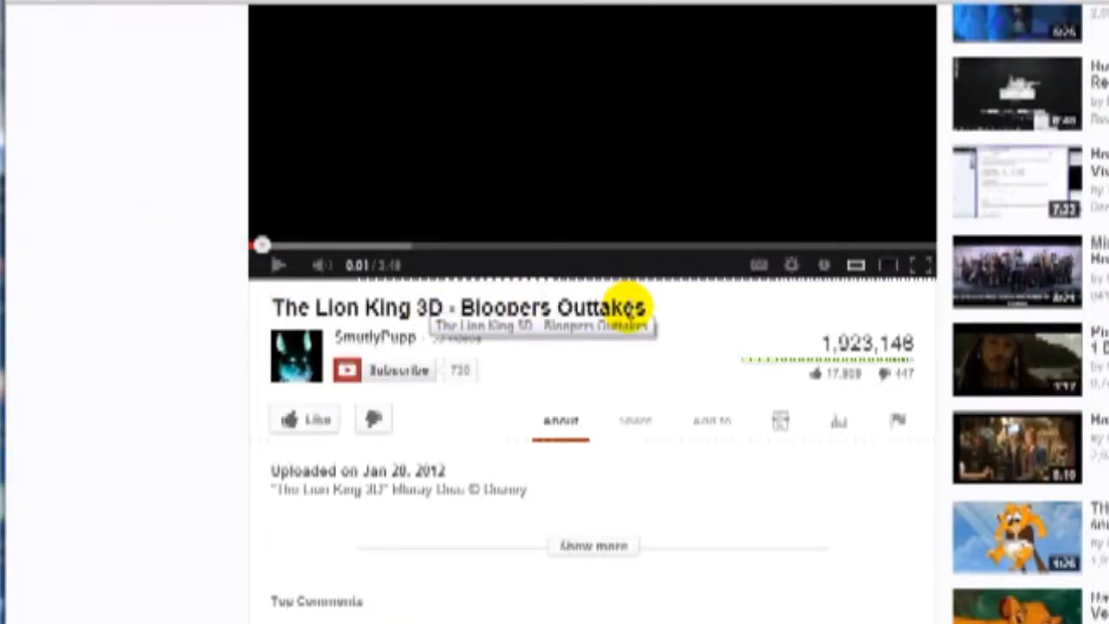
scroll(625, 305, down, 1)
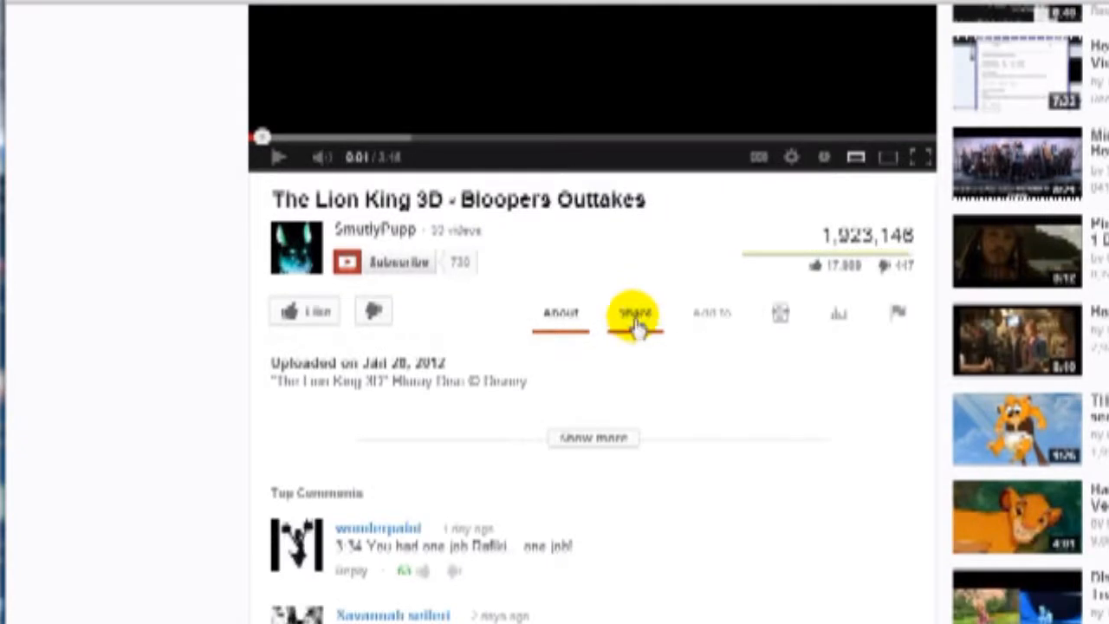
click(637, 321)
click(452, 372)
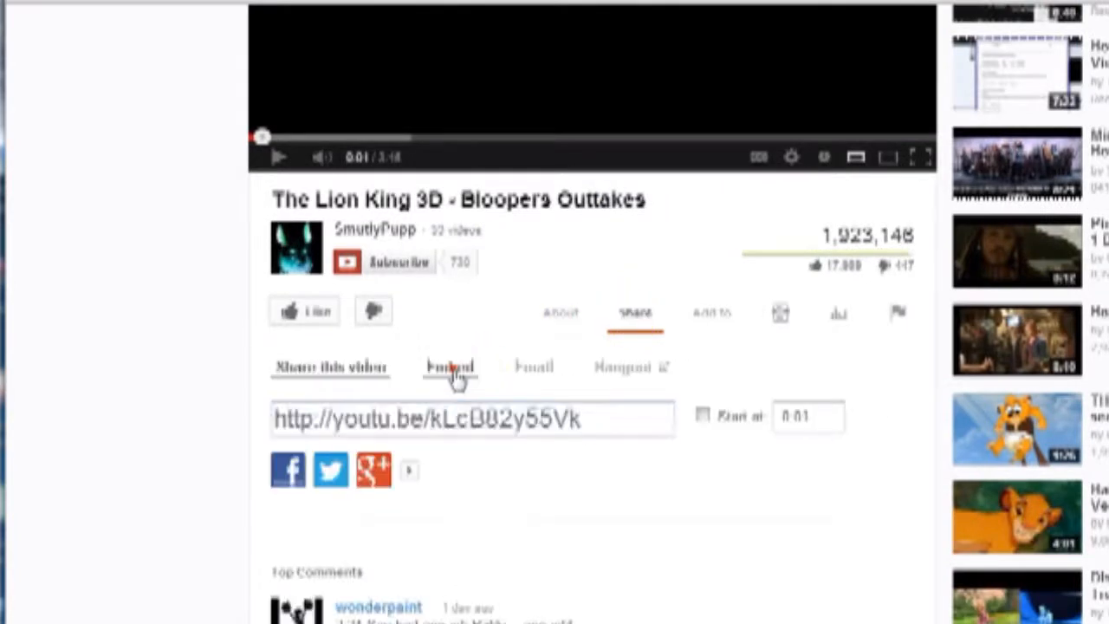
Switch the video's embed code to the old embed code format and select the whole code
scroll(453, 372, down, 2)
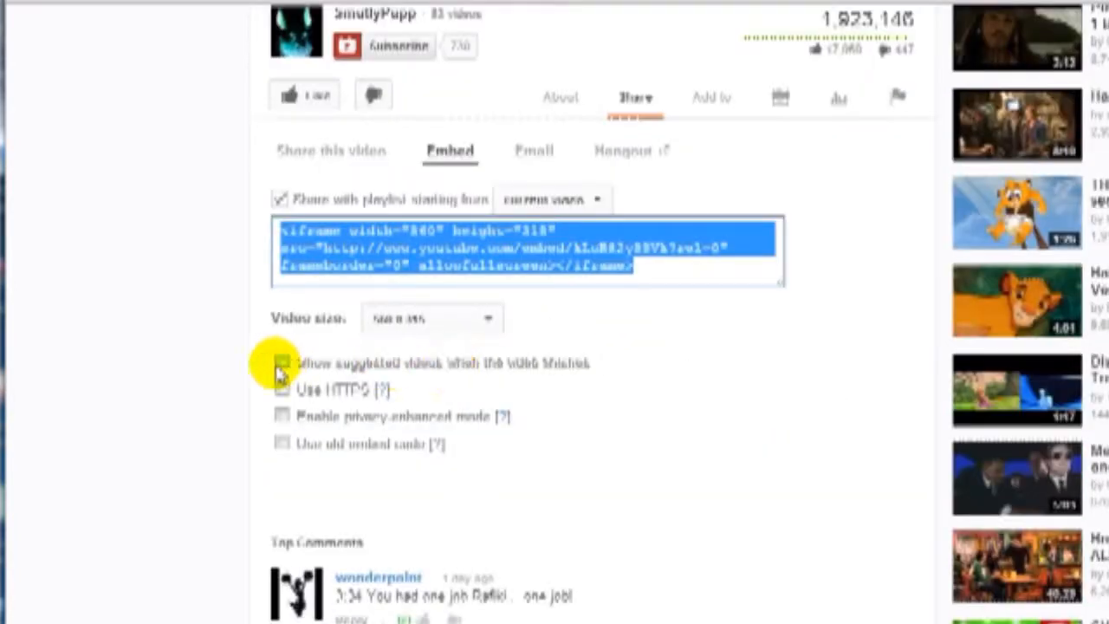
scroll(285, 371, up, 1)
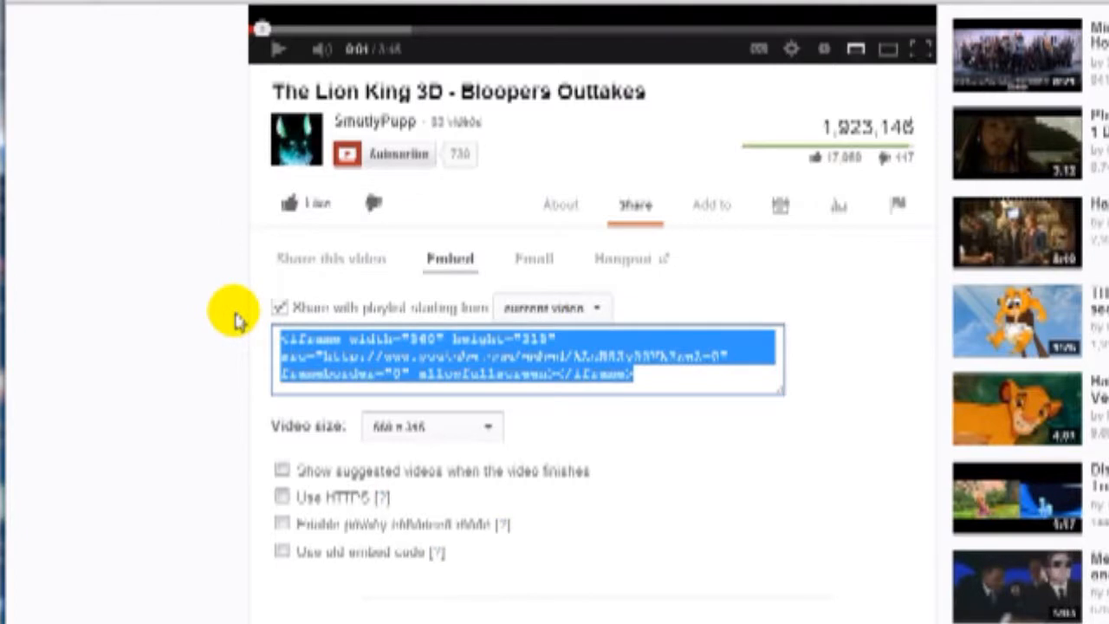
scroll(237, 317, down, 1)
click(344, 229)
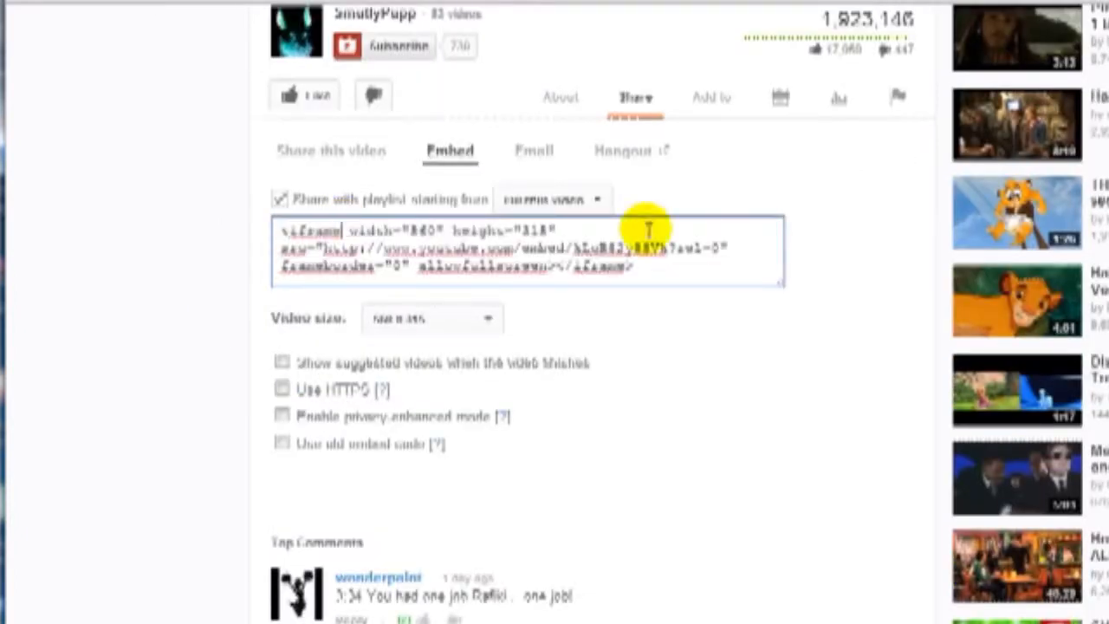
click(356, 447)
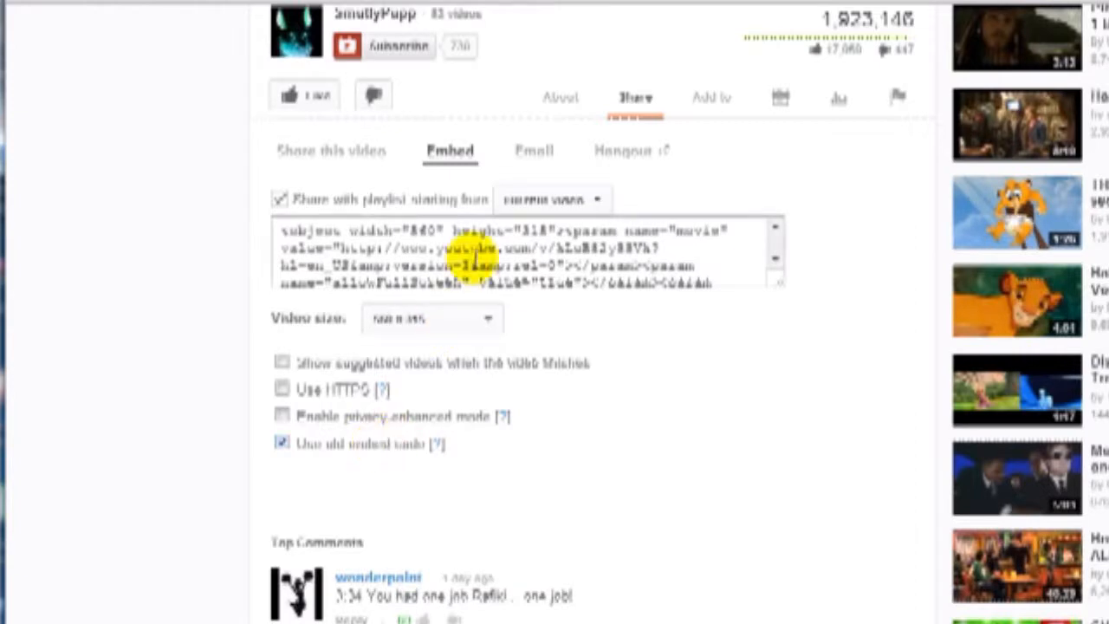
click(469, 258)
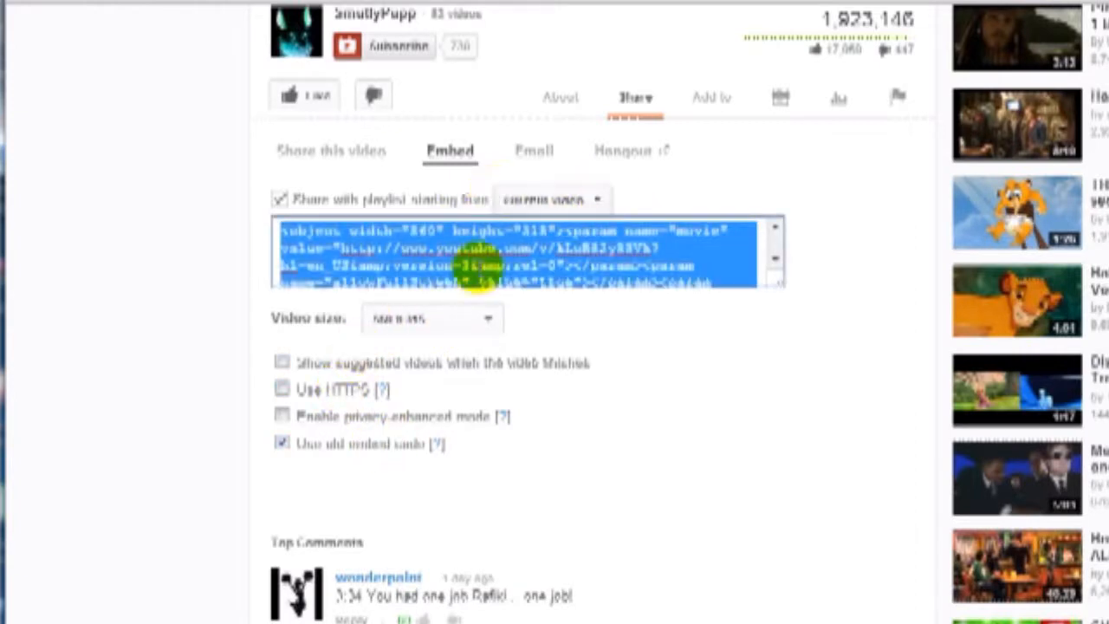
click(368, 246)
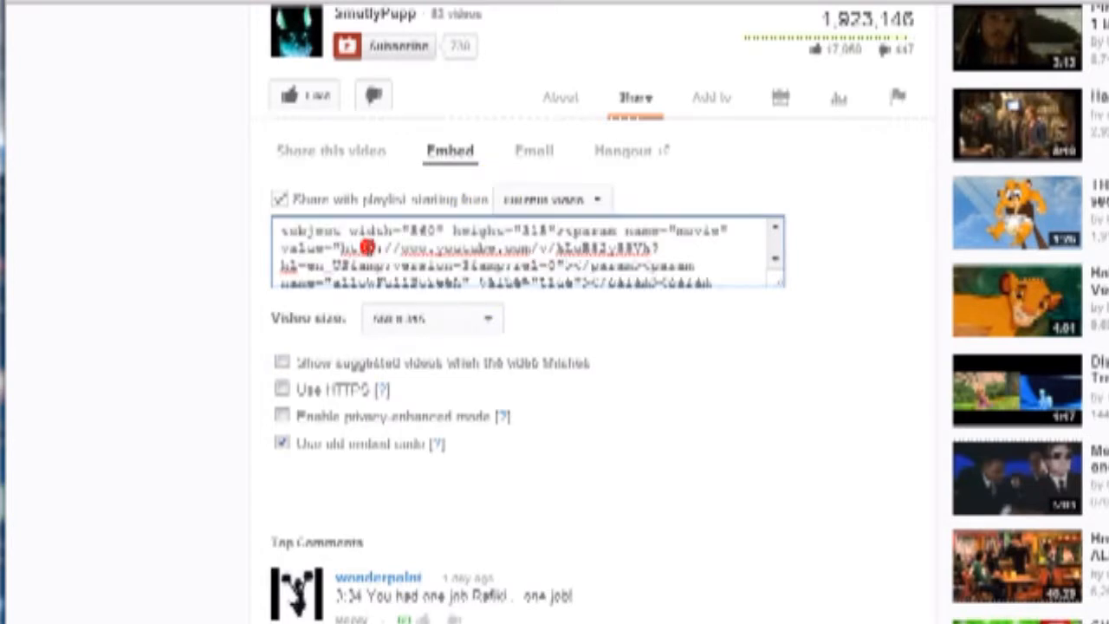
click(368, 246)
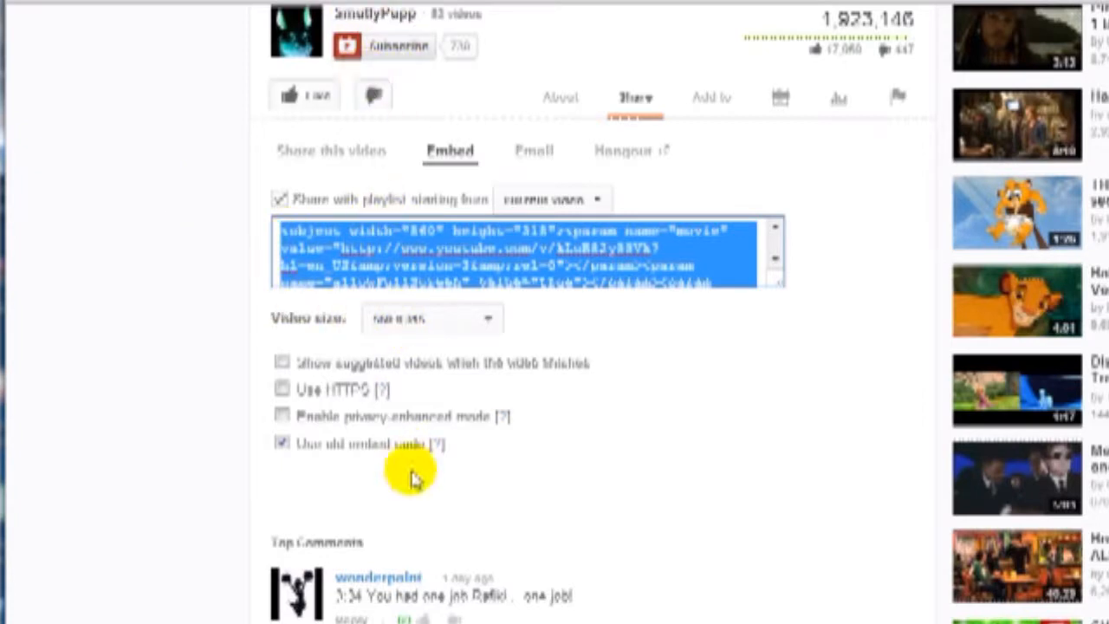
Try the 640 x 360 video size for the embed code and switch back to 560 x 315
click(407, 320)
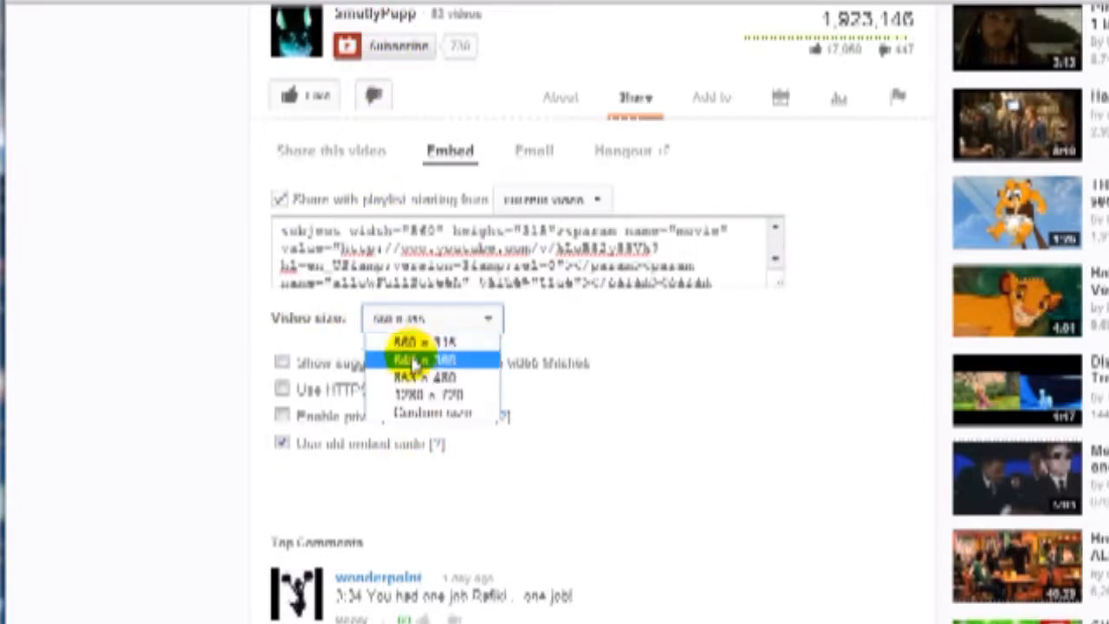
click(415, 361)
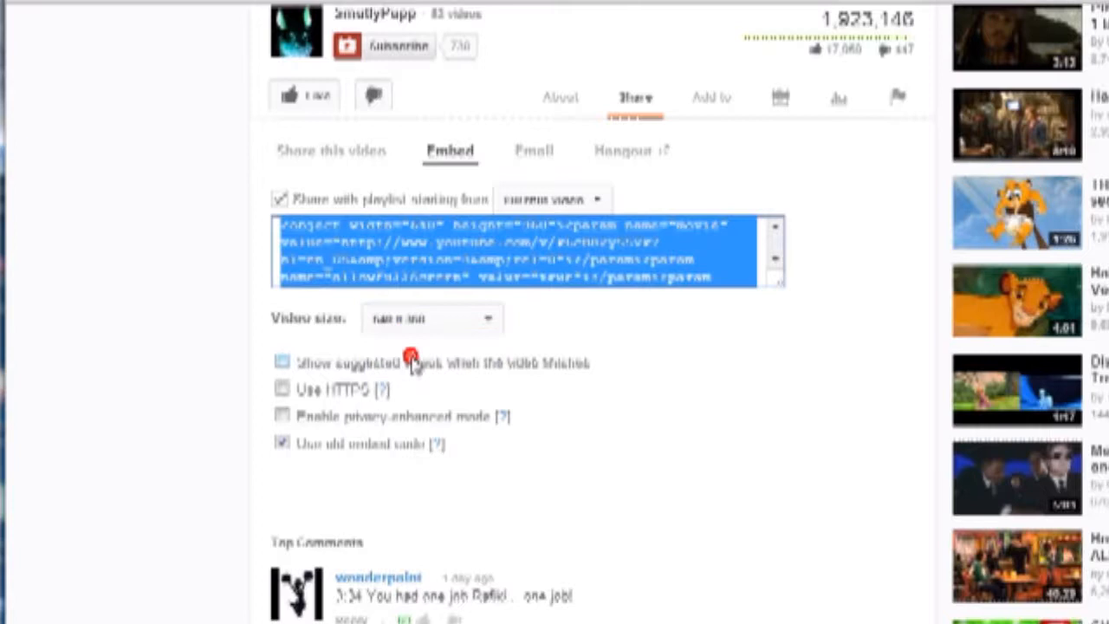
click(448, 317)
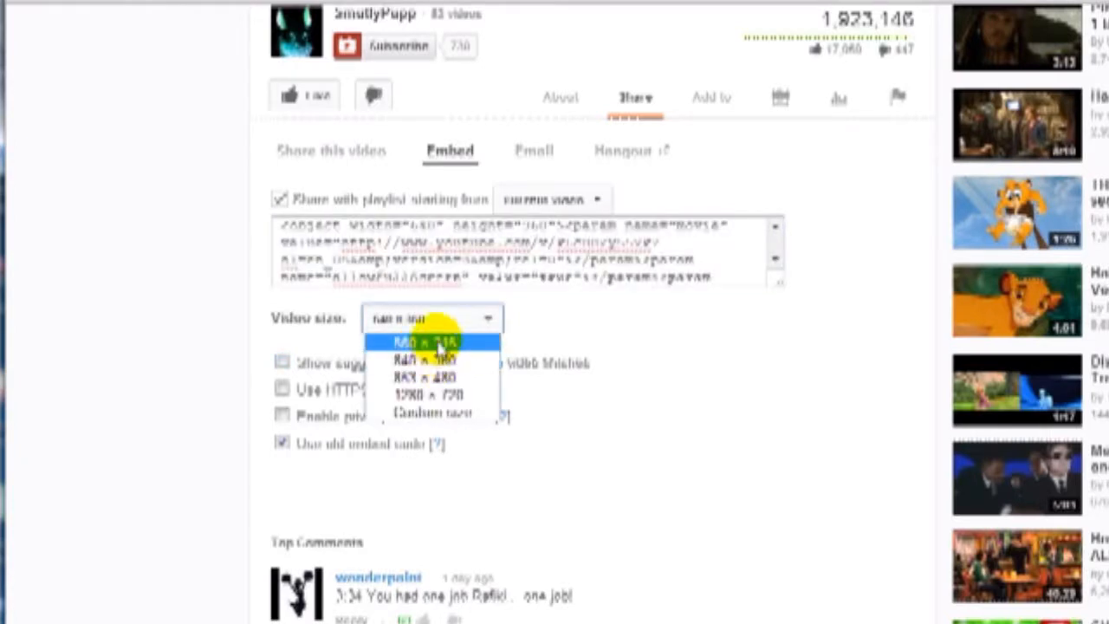
click(435, 341)
Set the embedded video's size to 640 x 360 and copy the embed code
click(436, 321)
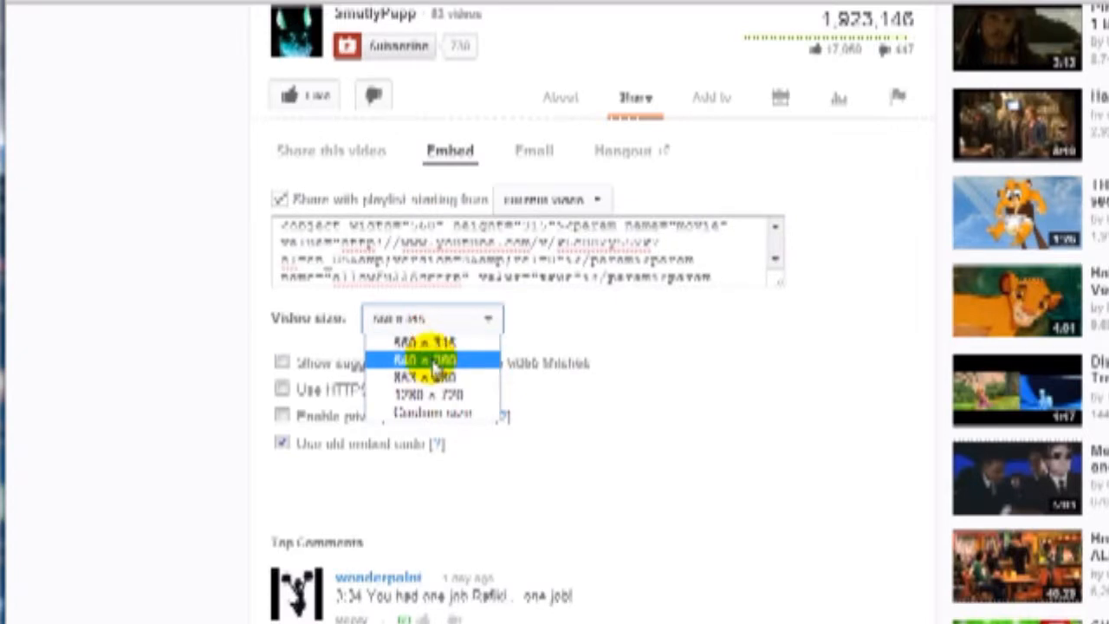
click(424, 360)
right_click(444, 254)
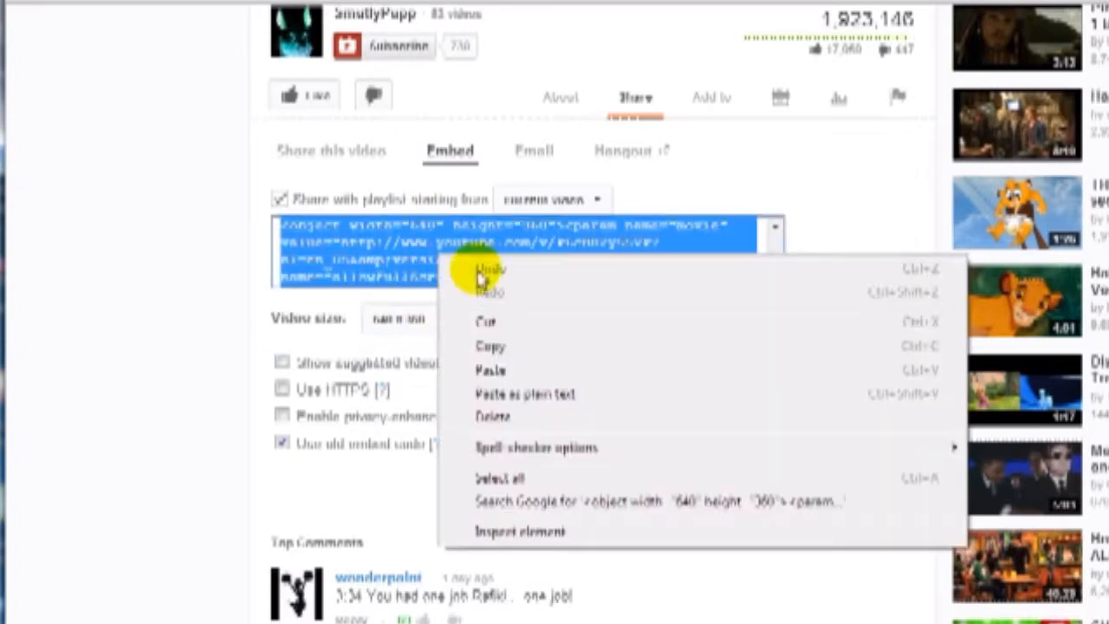
click(490, 345)
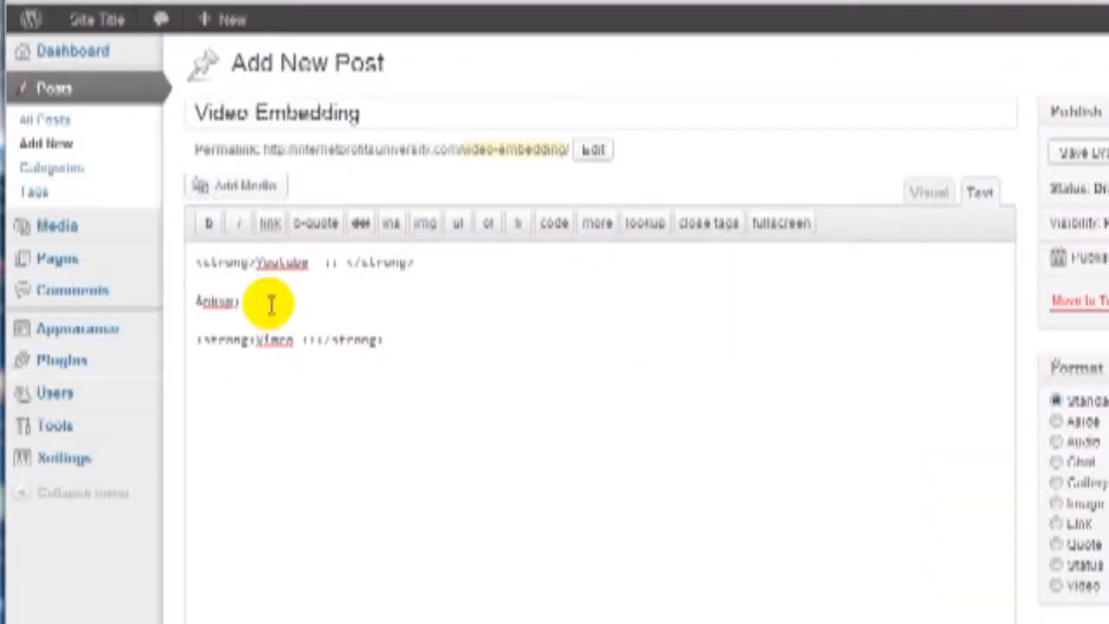
In the WordPress post "Video Embedding", add two line breaks after the &nbsp; line between the Youtube and Vimeo headings
click(259, 302)
key(Return)
key(Return)
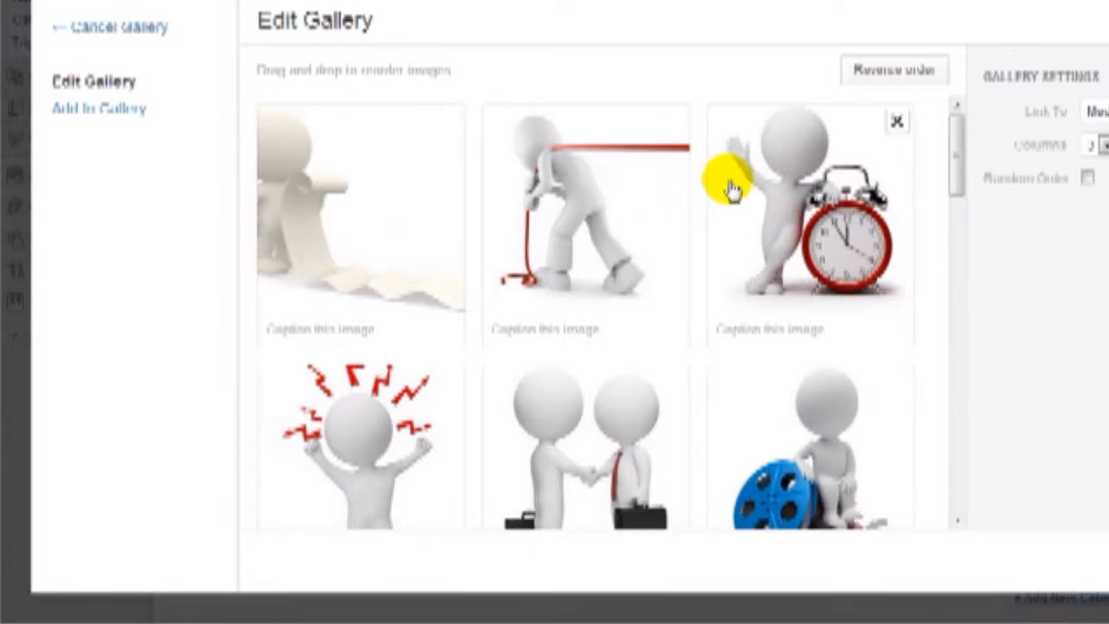
Reorder the gallery so the film reel figure is the first image and the alarm clock figure the second
scroll(759, 270, down, 1)
scroll(763, 275, up, 1)
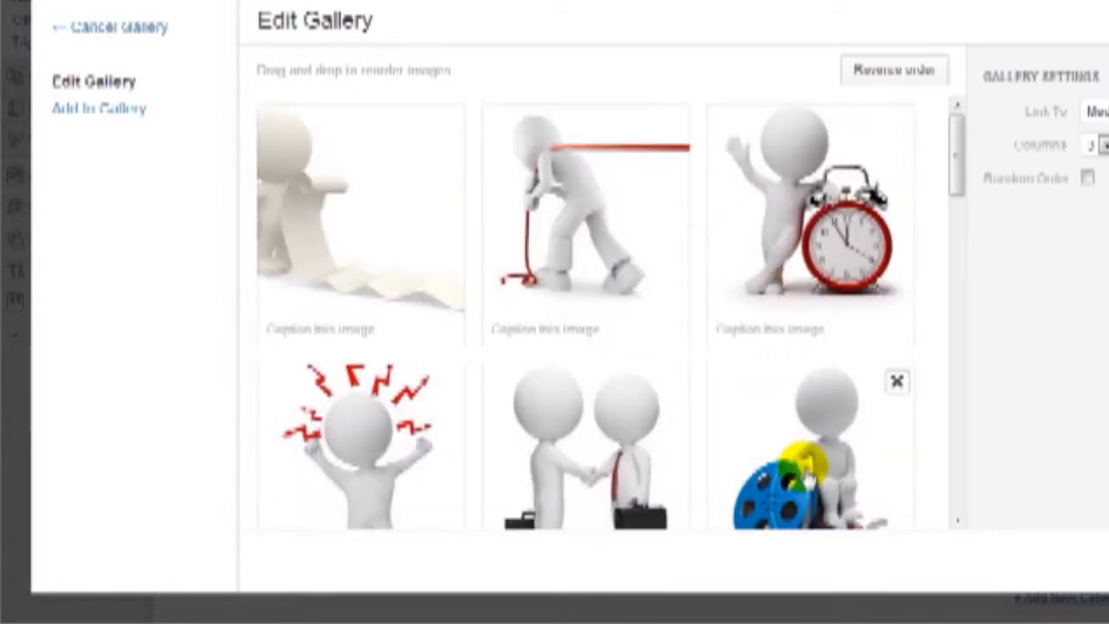
scroll(780, 438, down, 1)
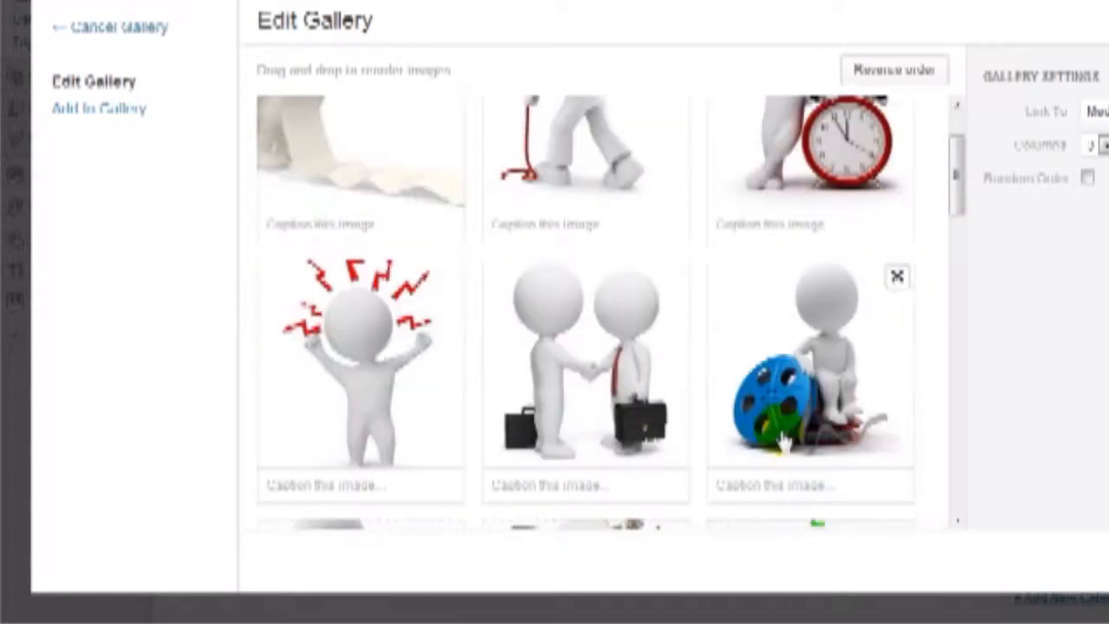
scroll(812, 435, up, 1)
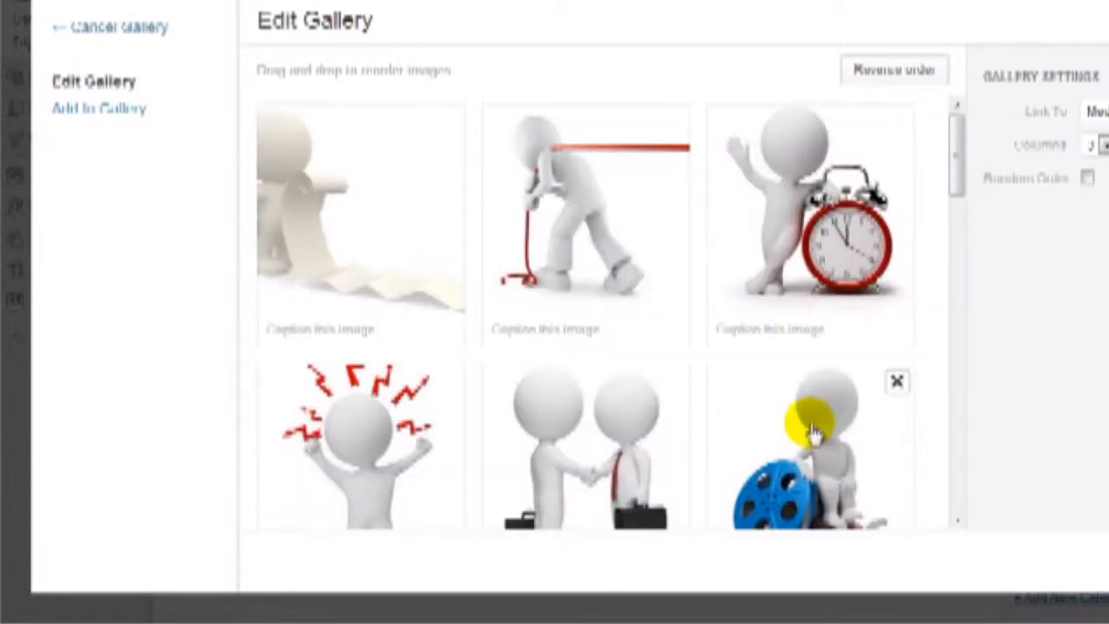
drag(812, 436, 335, 165)
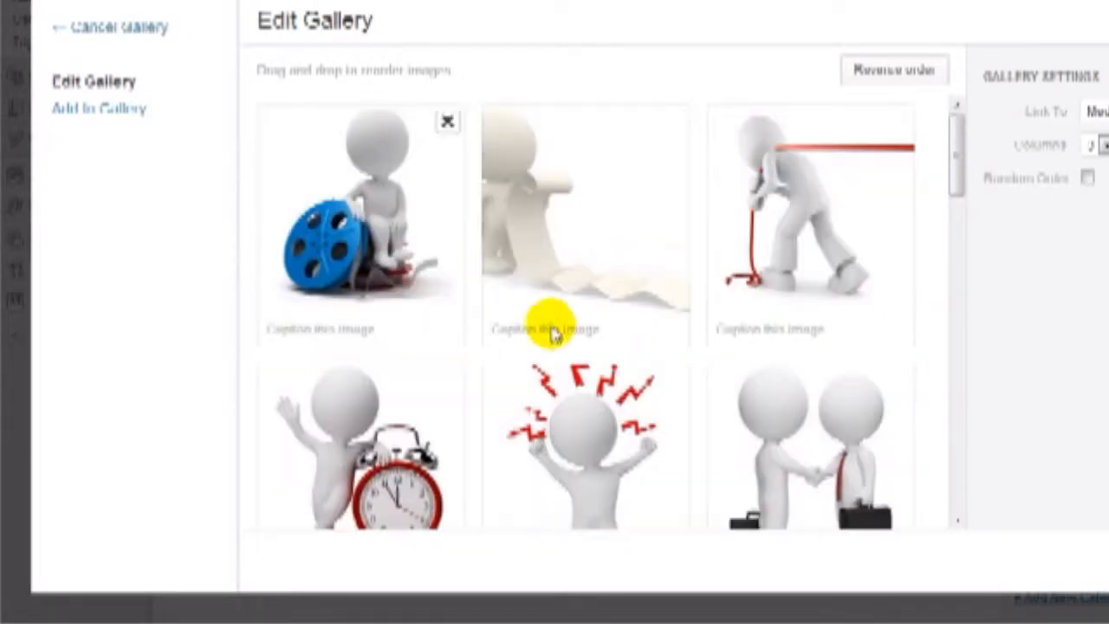
drag(370, 477, 607, 241)
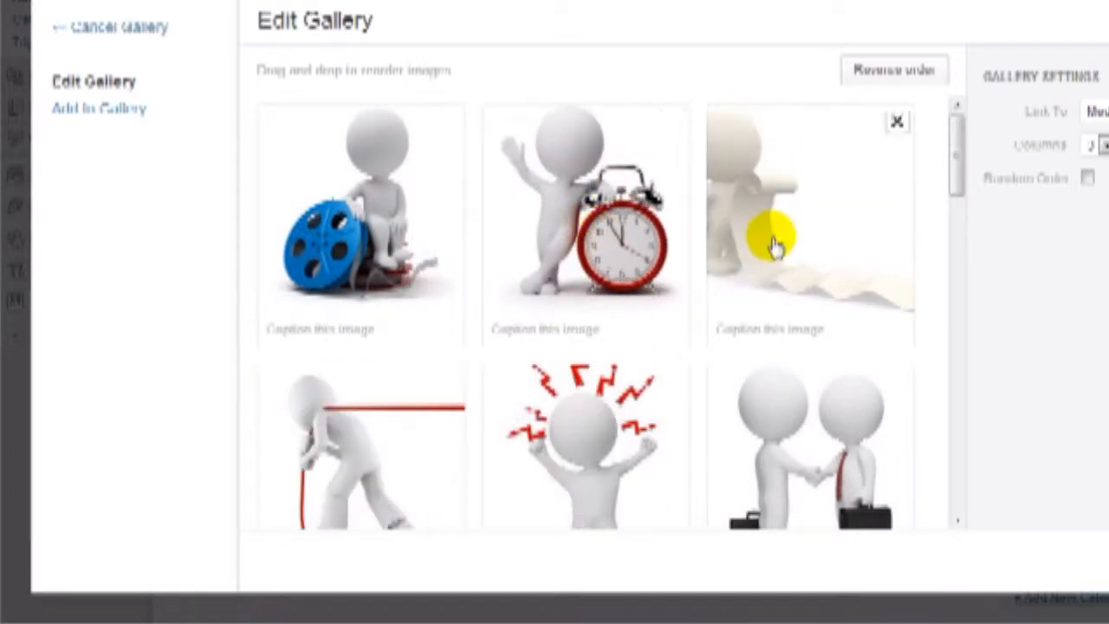
Caption the gallery's film reel image "Video Guy", the alarm clock image "Time" and the paper scroll image "Paper"
scroll(777, 246, down, 3)
scroll(772, 234, down, 5)
scroll(758, 238, up, 5)
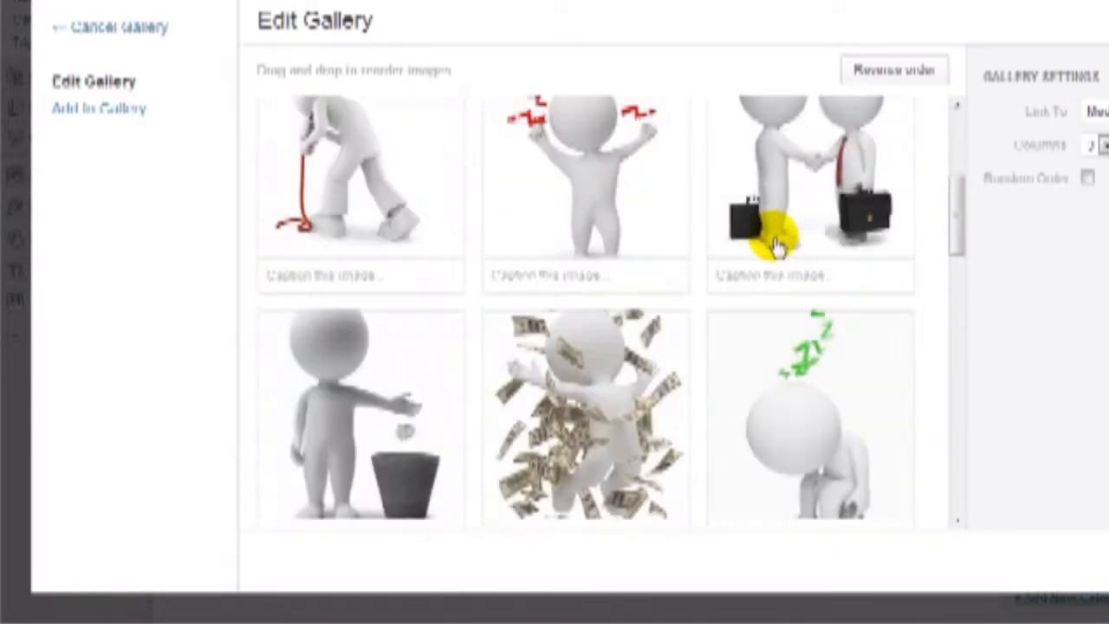
scroll(754, 153, up, 1)
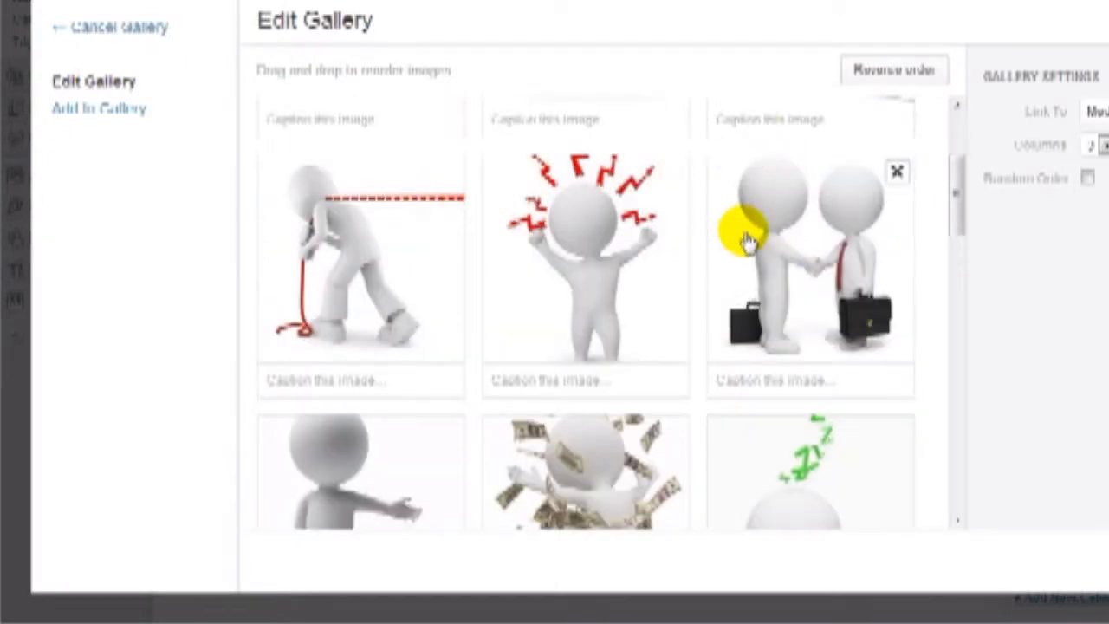
scroll(744, 236, up, 2)
click(321, 324)
text(Video Guy)
click(554, 329)
text(Time)
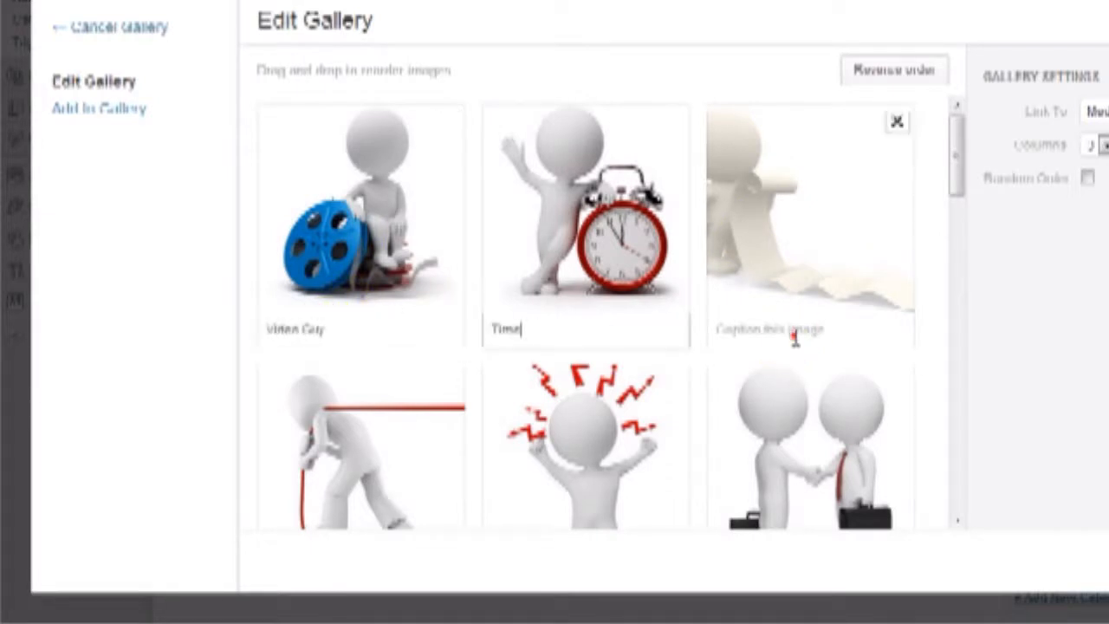
click(795, 338)
text(Paper)
Caption the gallery's rope-pulling image "Tug of War" and reverse the order of the gallery images
scroll(790, 342, down, 1)
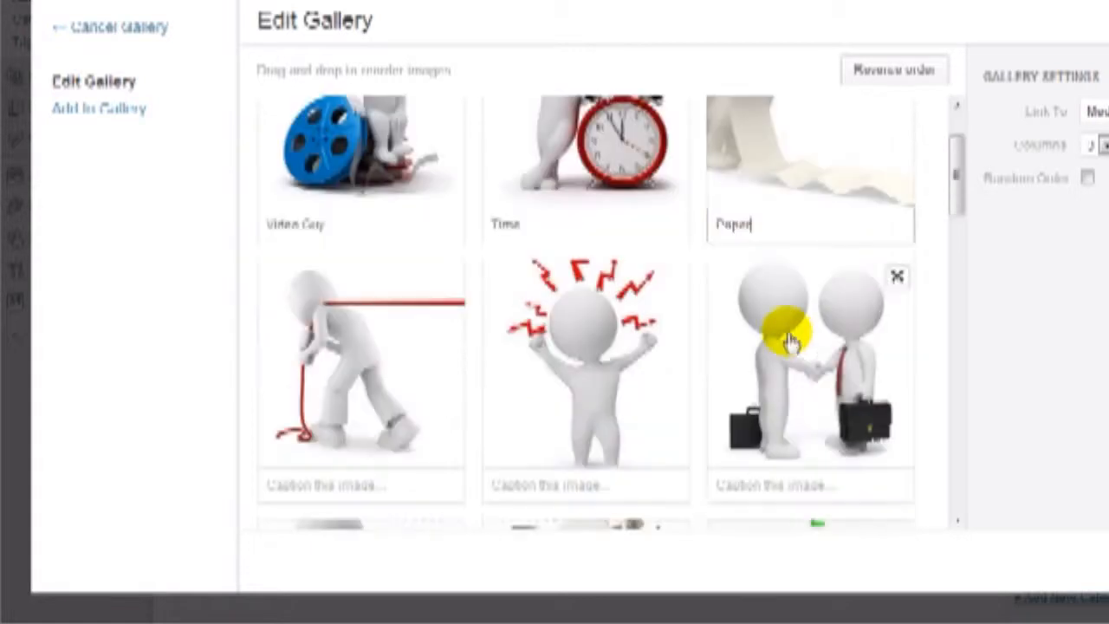
click(290, 488)
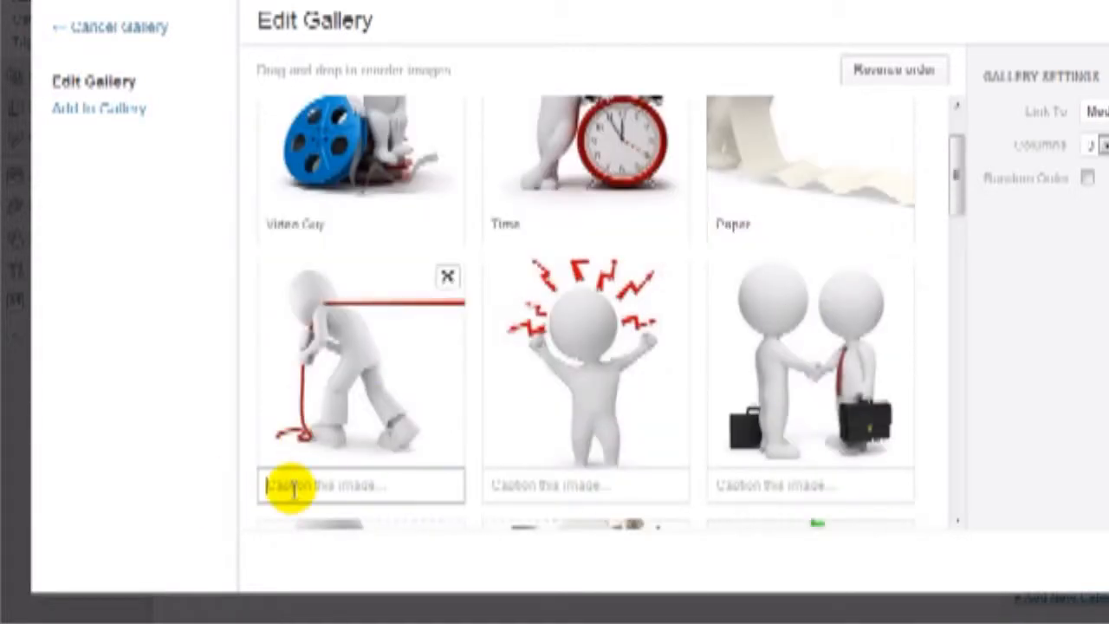
scroll(905, 291, up, 2)
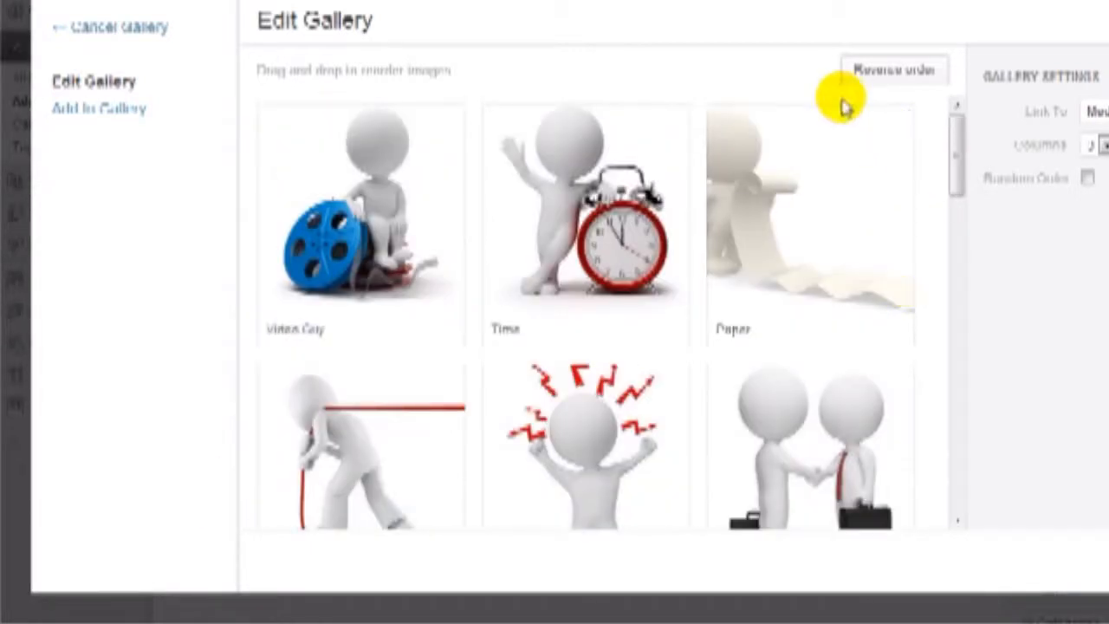
click(901, 71)
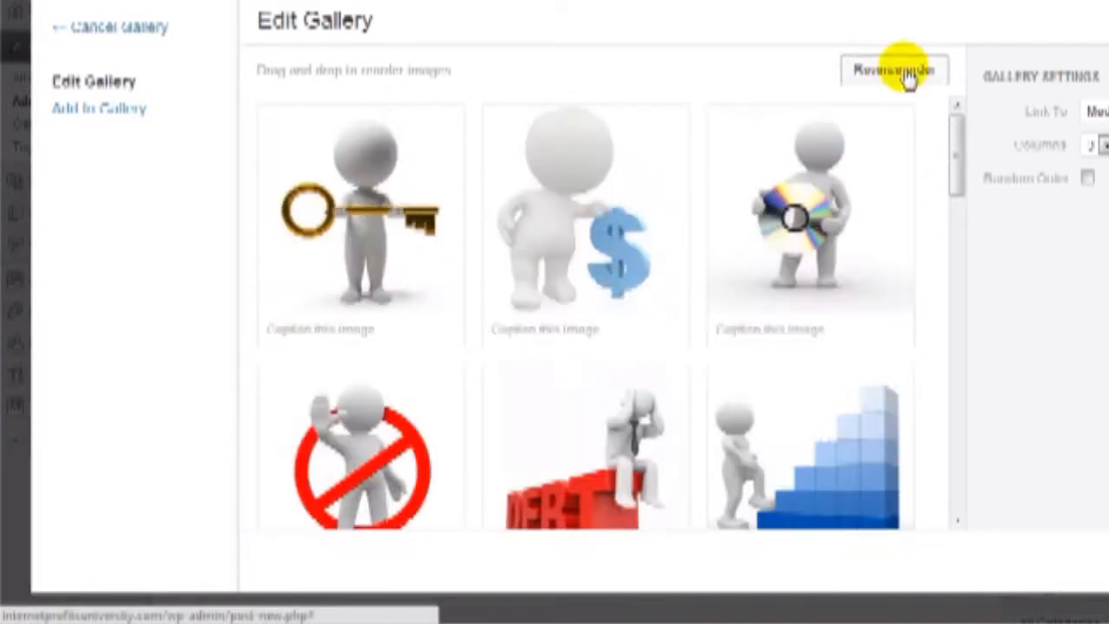
drag(959, 160, 958, 549)
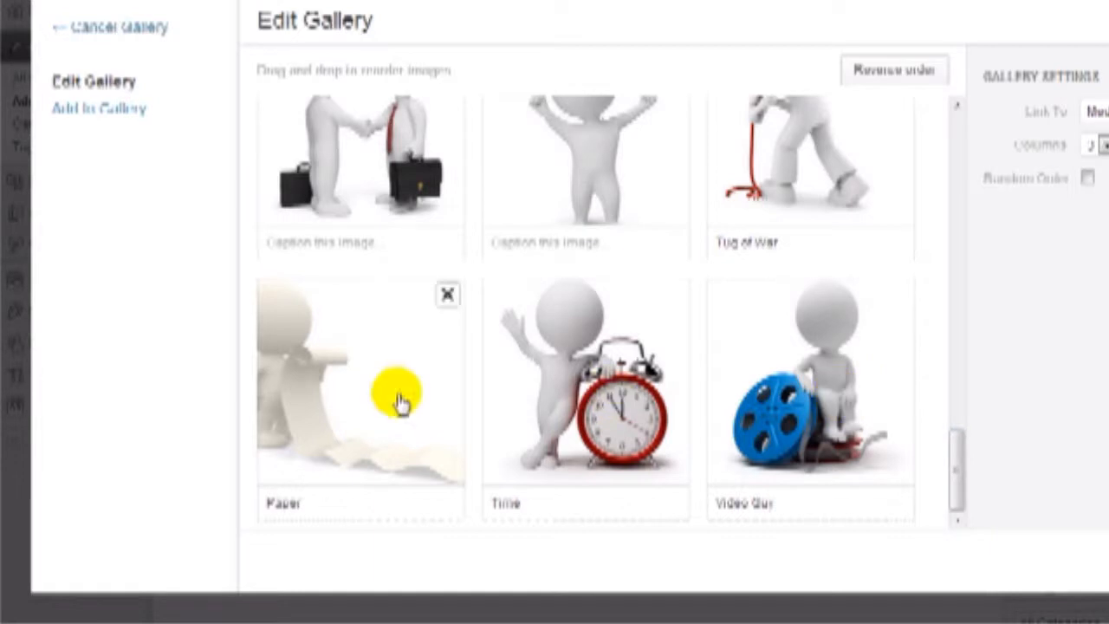
drag(955, 454, 948, 99)
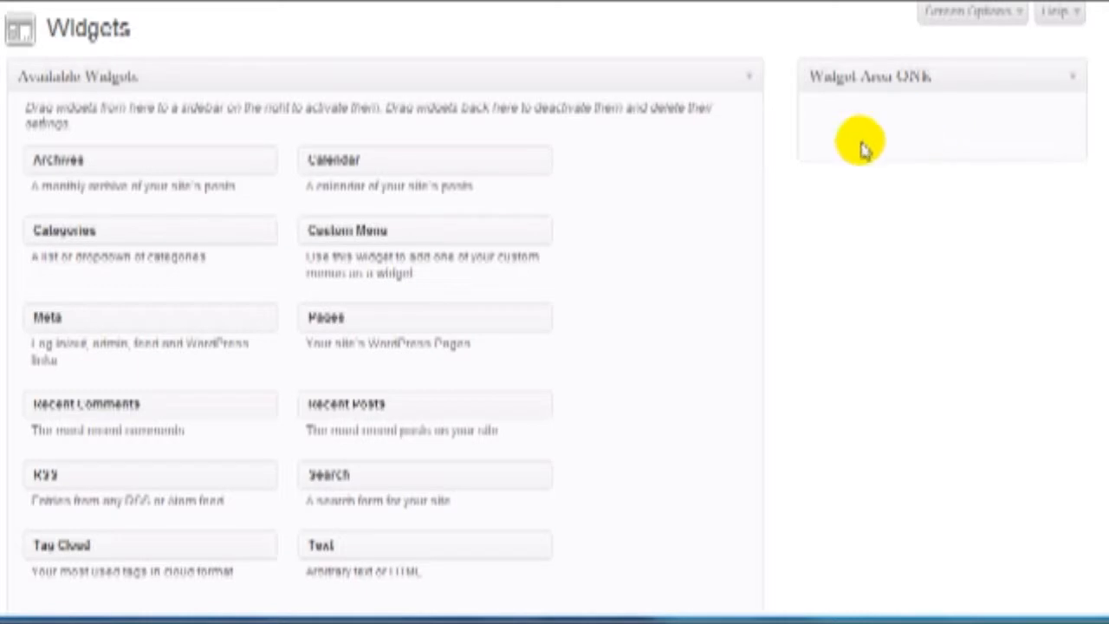
Add the Calendar and Search widgets to Widget Area ONE and reload the site to view its sidebar
drag(405, 236, 624, 190)
drag(445, 317, 970, 139)
drag(465, 162, 923, 117)
scroll(329, 280, down, 3)
scroll(384, 341, up, 3)
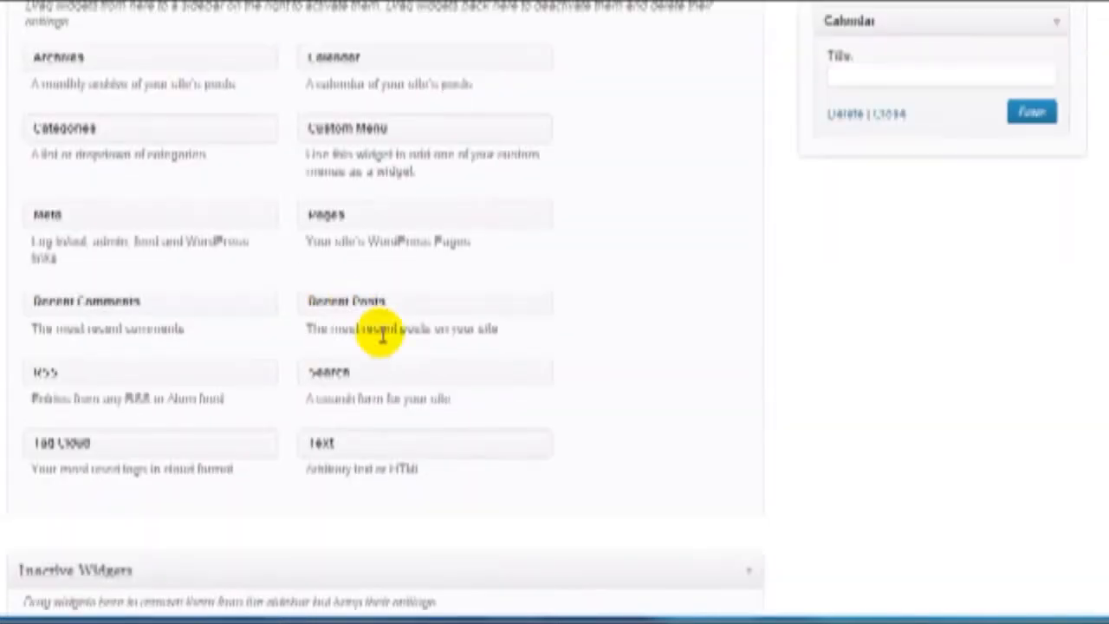
drag(399, 468, 932, 276)
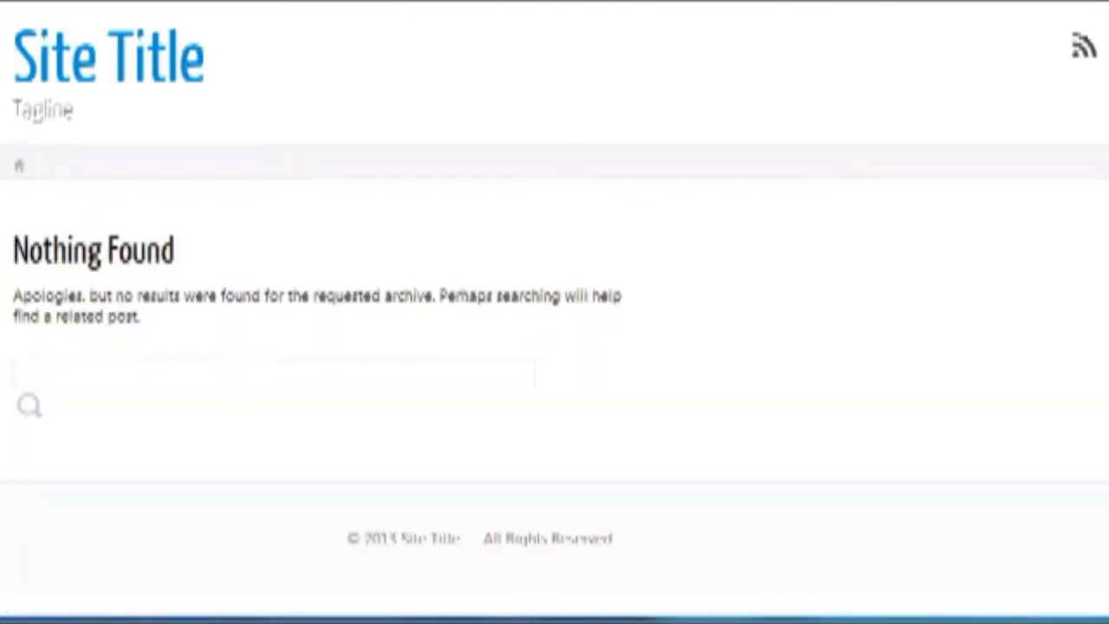
key(F5)
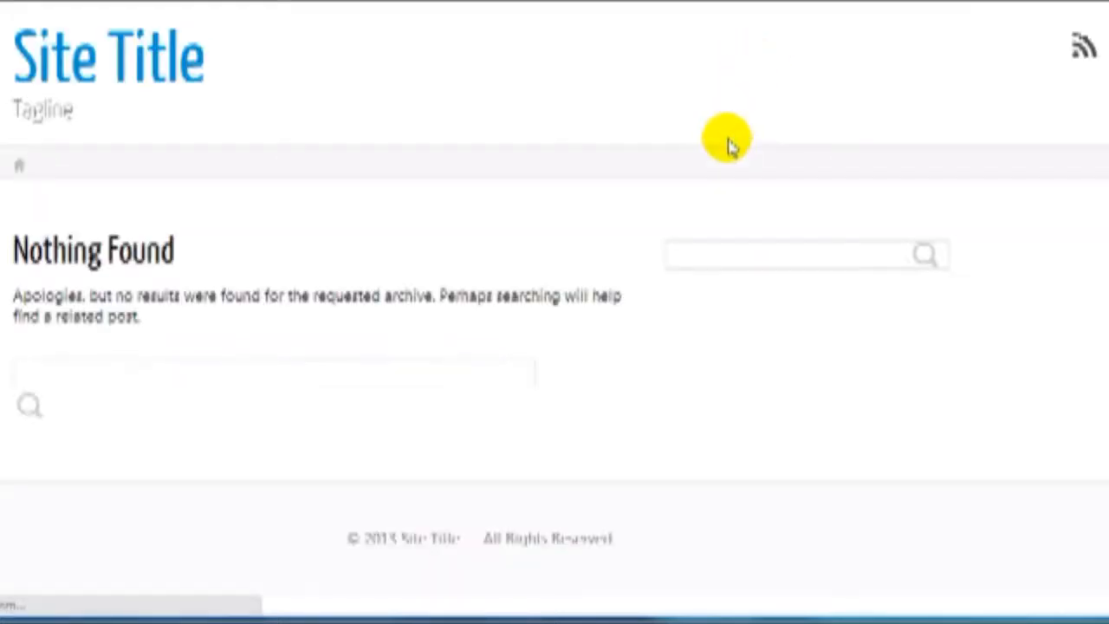
click(824, 256)
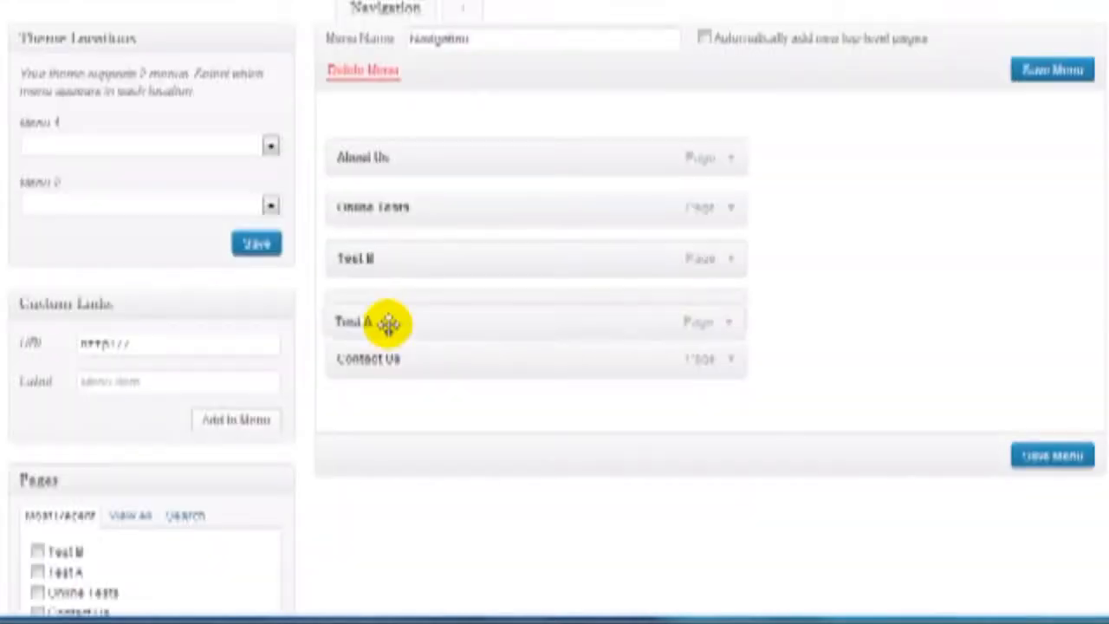
In the Navigation menu, nest Test A under Online Tests and Test B under Test A, and save the menu
drag(388, 323, 431, 257)
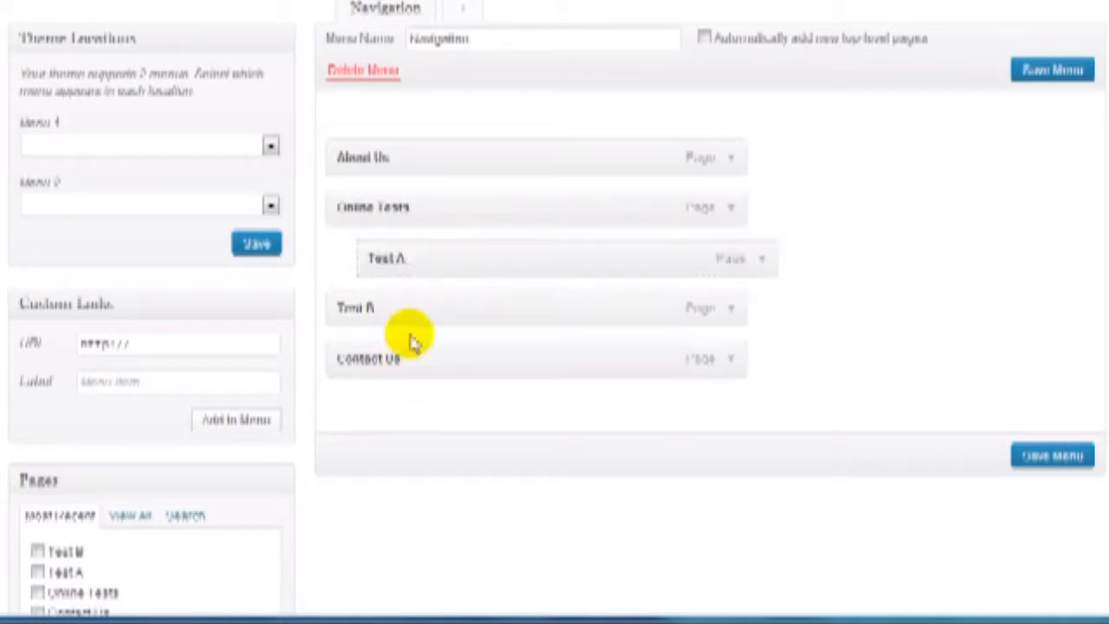
drag(378, 313, 414, 312)
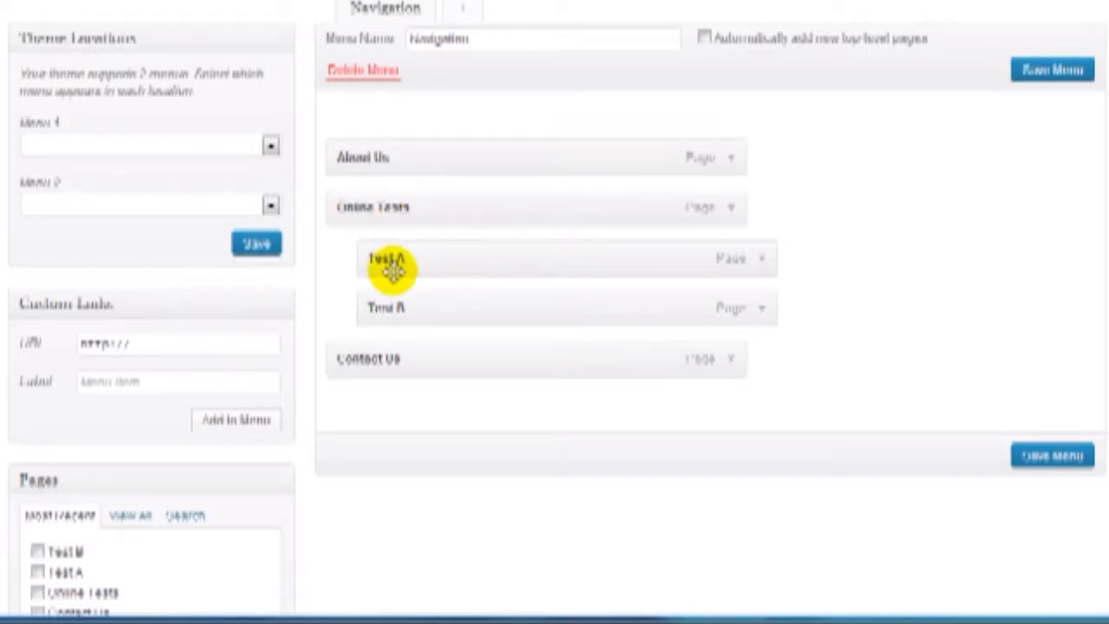
drag(410, 314, 431, 297)
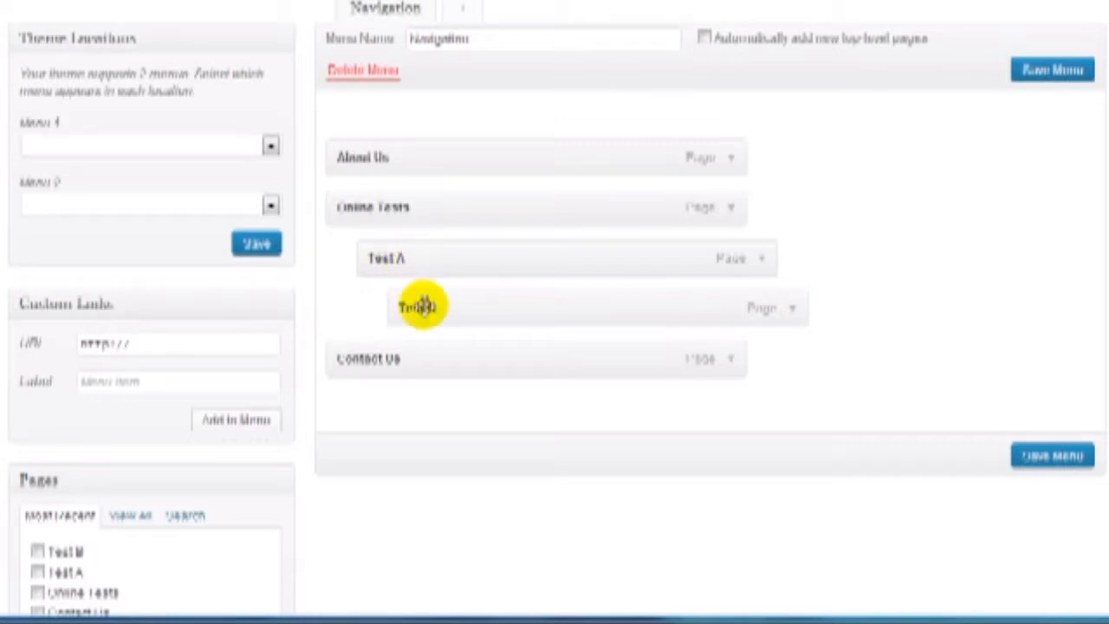
mouse_move(451, 309)
mouse_down()
mouse_move(413, 309)
mouse_move(436, 307)
mouse_up()
click(1065, 466)
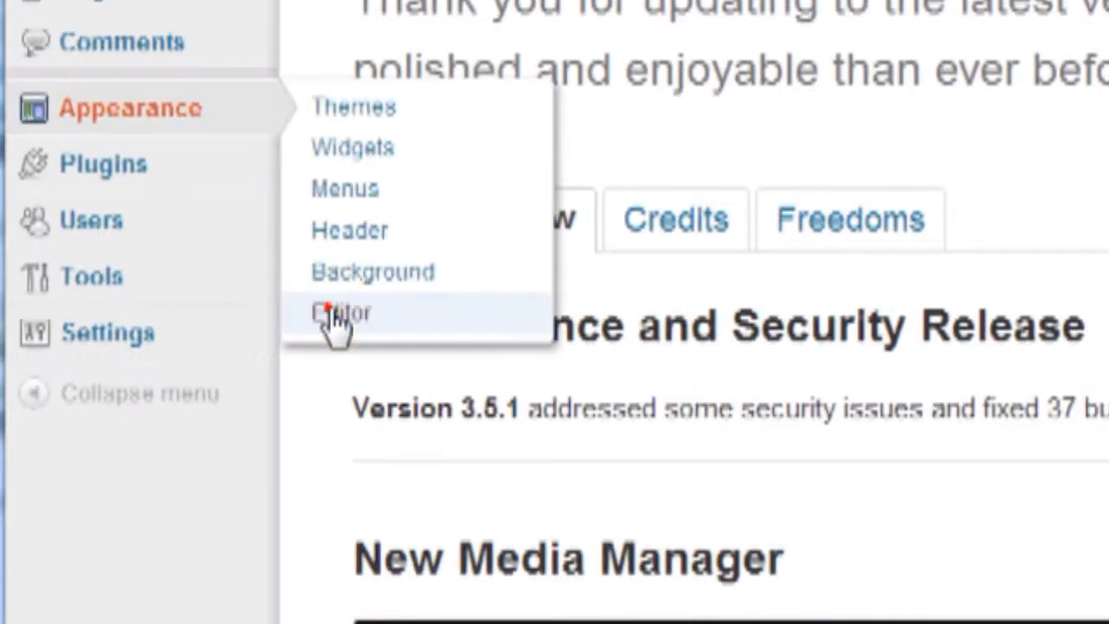
Open the theme editor and highlight the note below the Twenty Twelve stylesheet about making the file writable
click(338, 316)
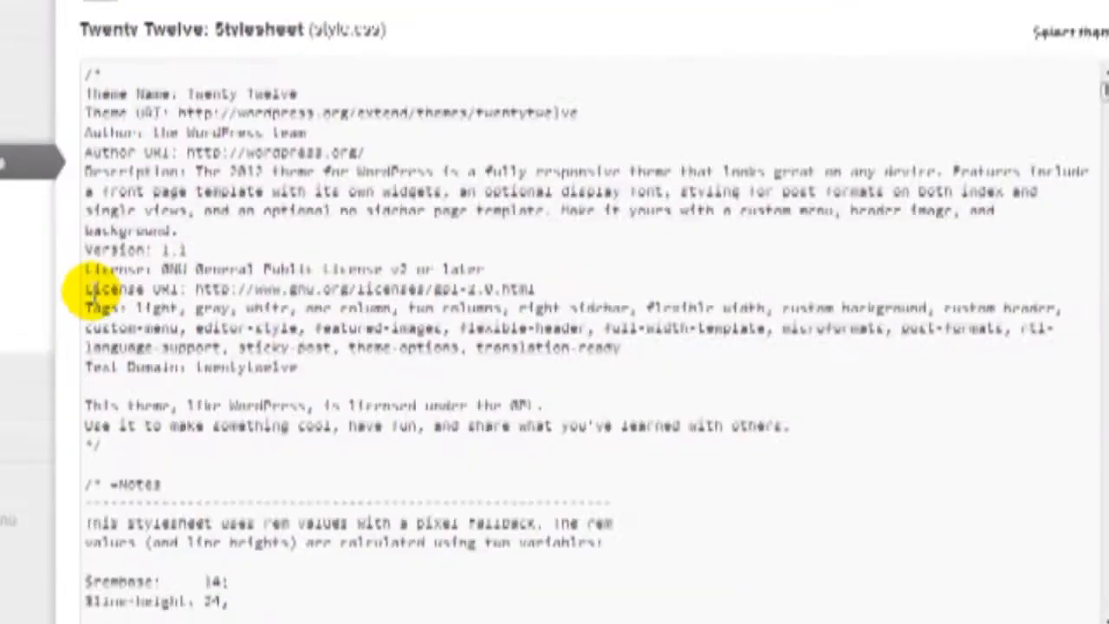
scroll(4, 299, down, 3)
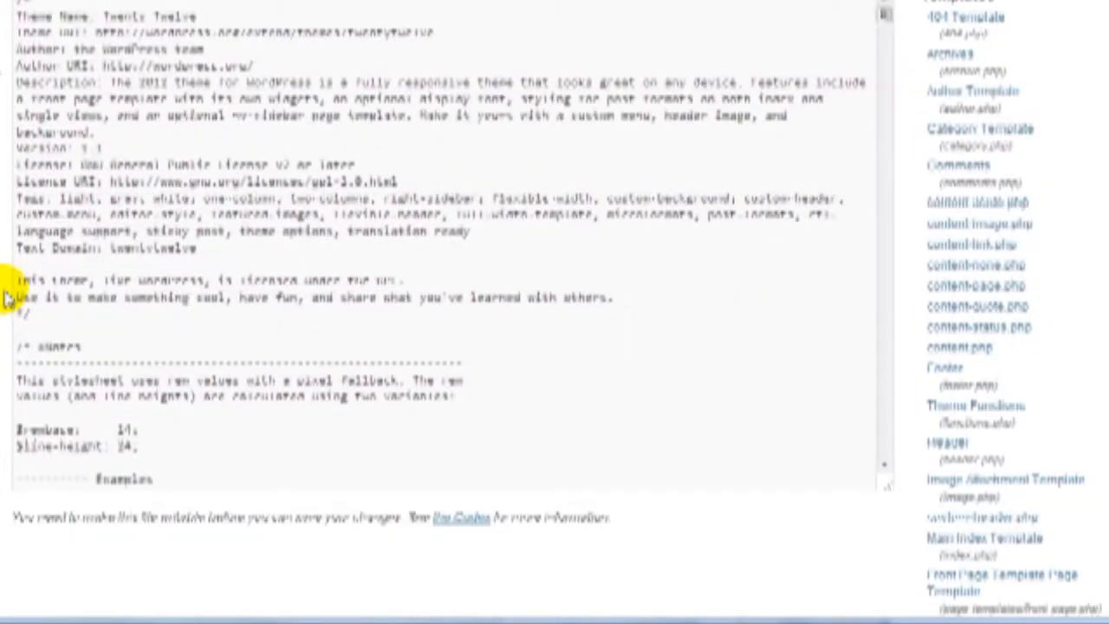
scroll(4, 299, down, 3)
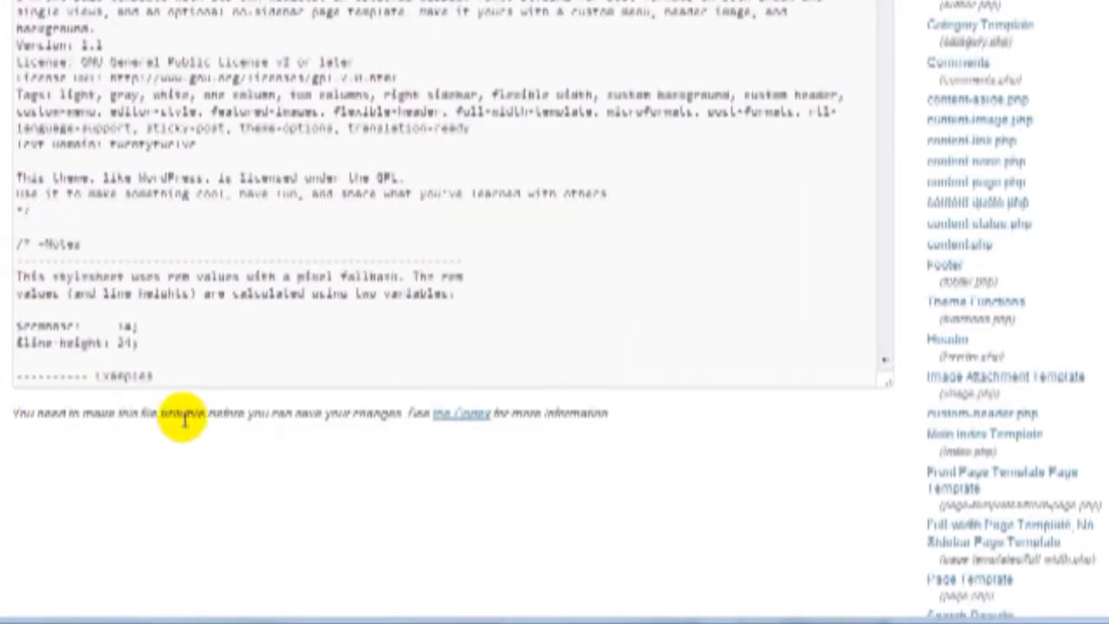
drag(12, 414, 683, 413)
click(683, 415)
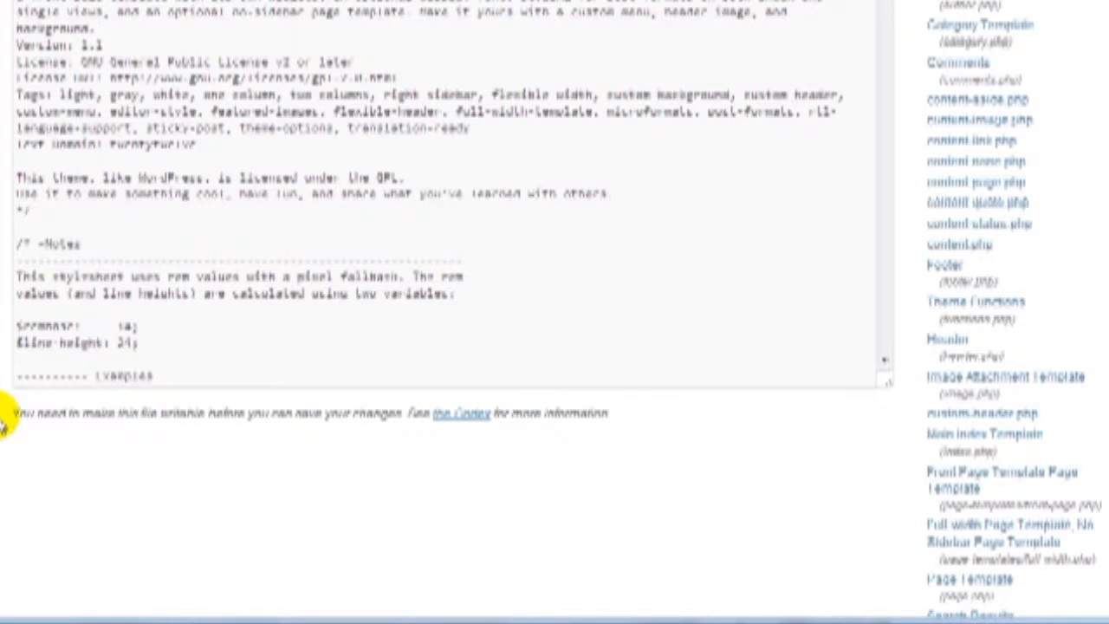
Examine the Twenty Twelve stylesheet, the note beneath its code and the list of template files
scroll(7, 423, up, 5)
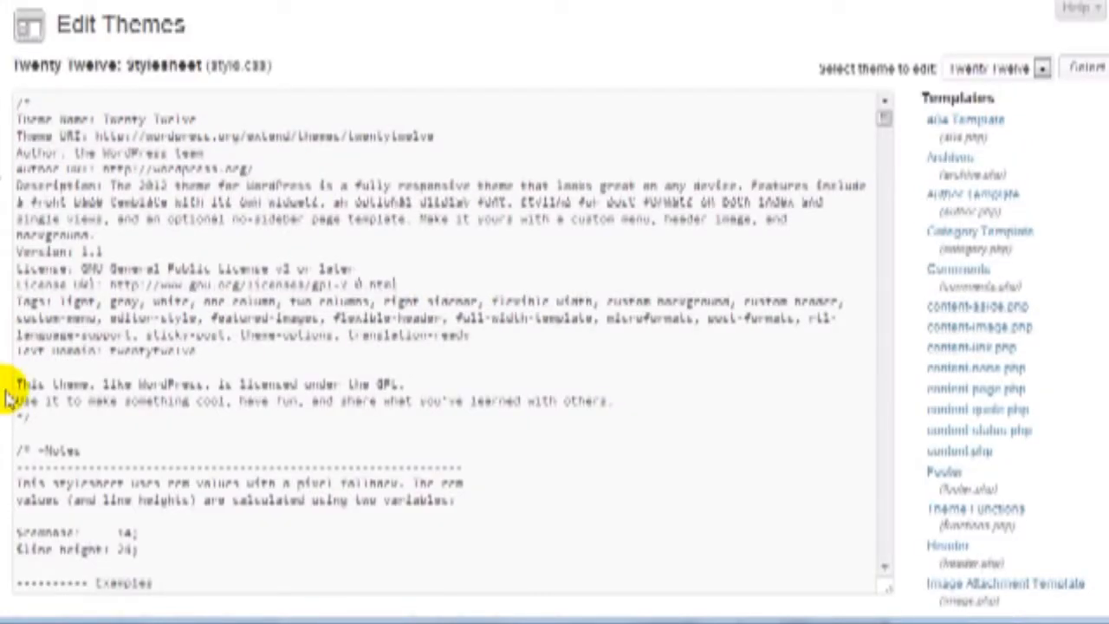
scroll(7, 399, down, 5)
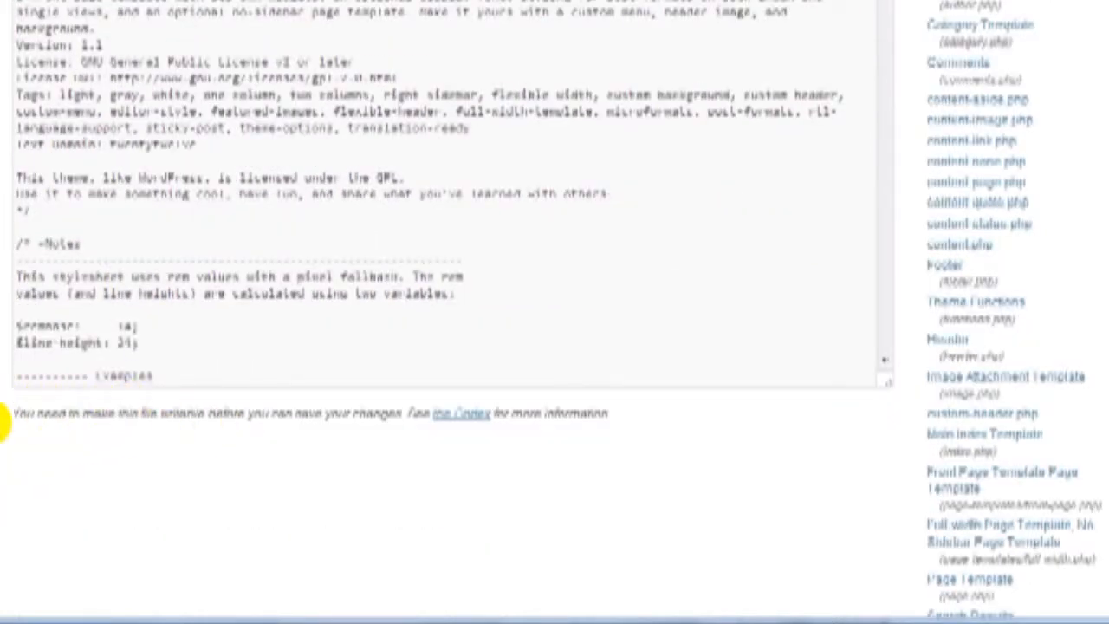
click(144, 371)
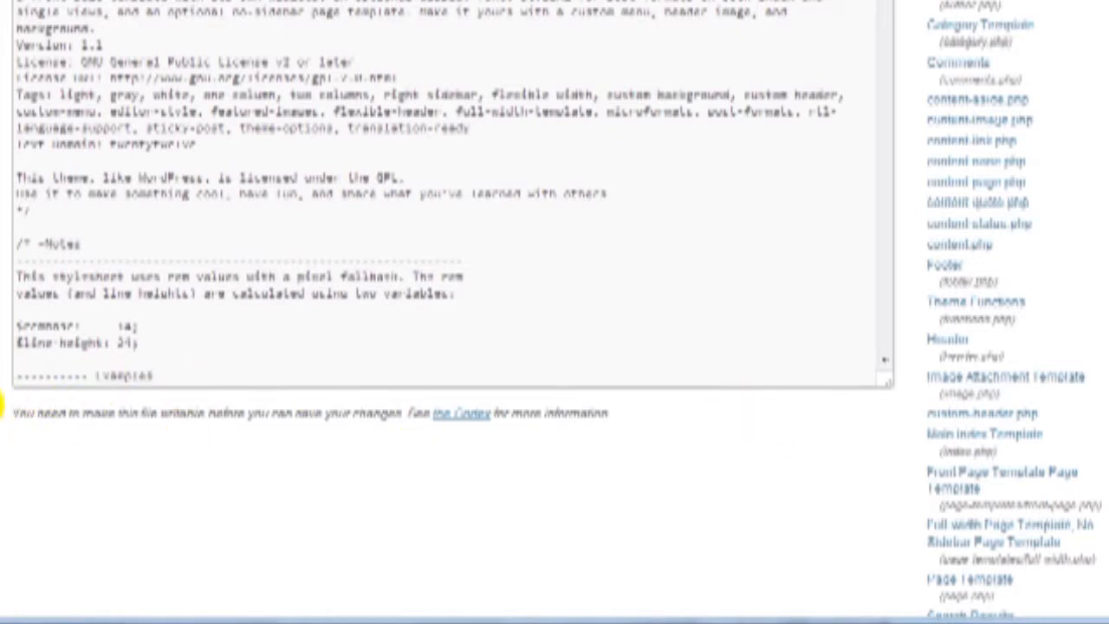
click(635, 437)
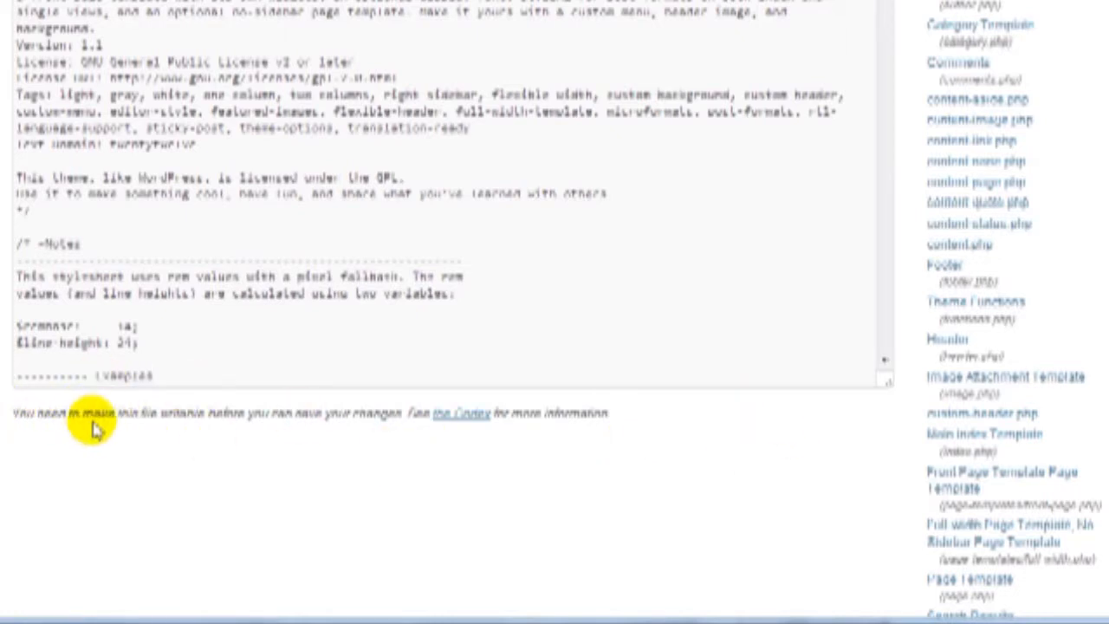
scroll(49, 431, up, 3)
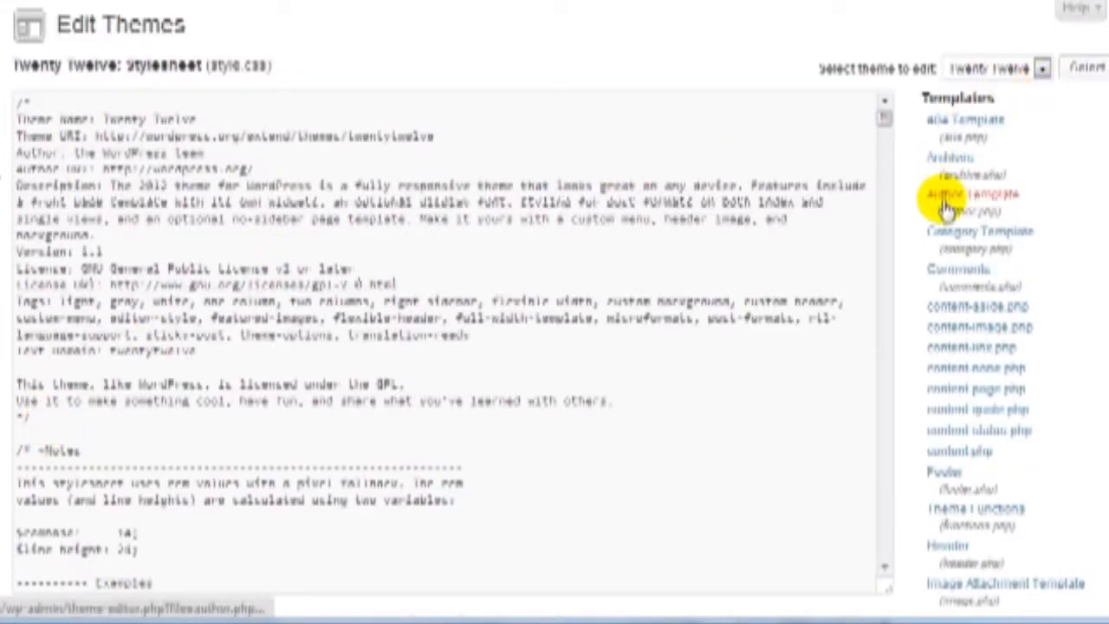
scroll(945, 251, down, 1)
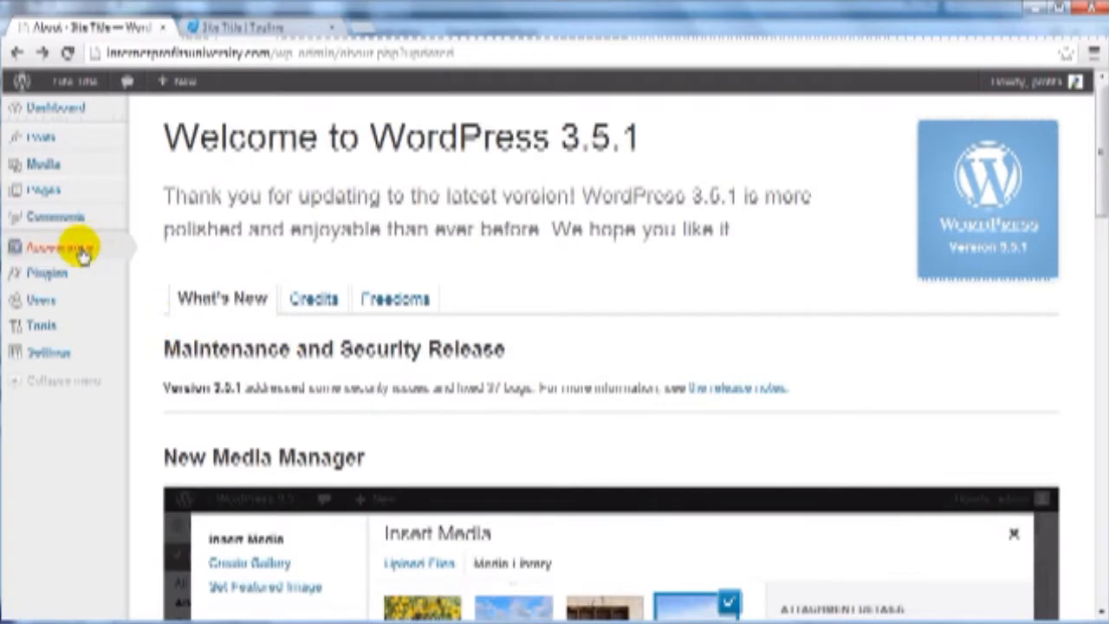
Reopen the theme editor from the WordPress welcome page and check the Update File option below the Twenty Twelve stylesheet
mouse_move(79, 248)
click(173, 346)
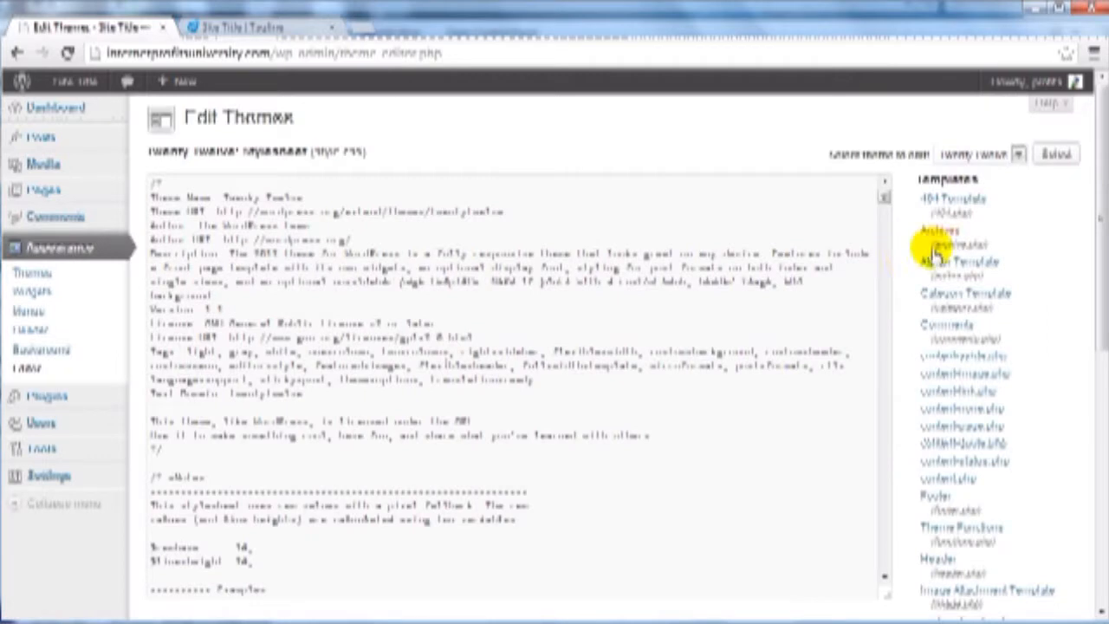
scroll(914, 252, down, 1)
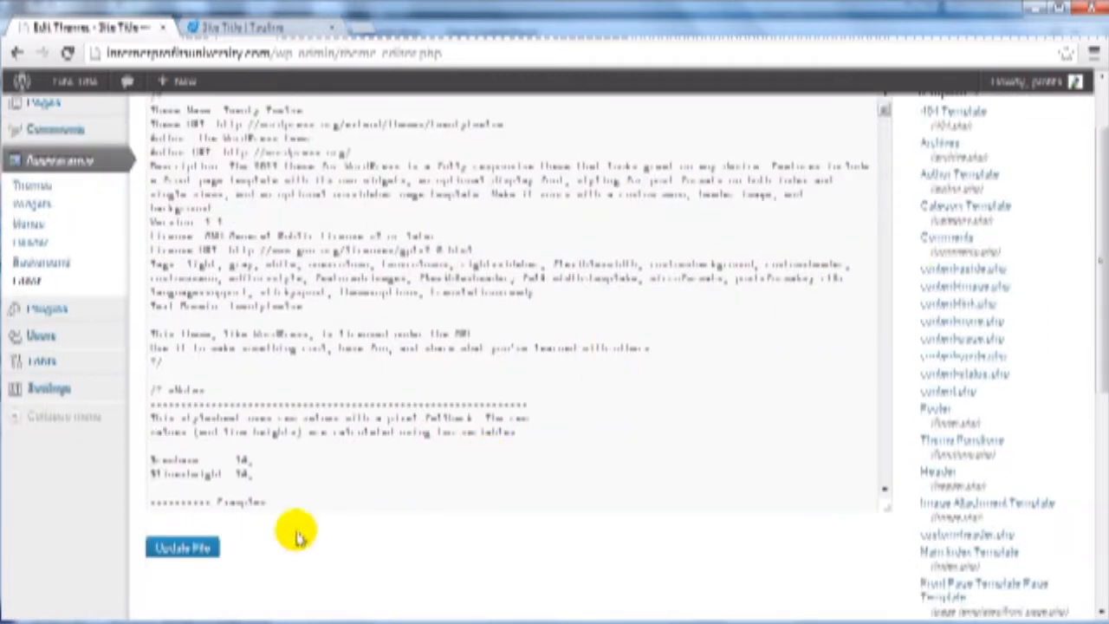
click(208, 546)
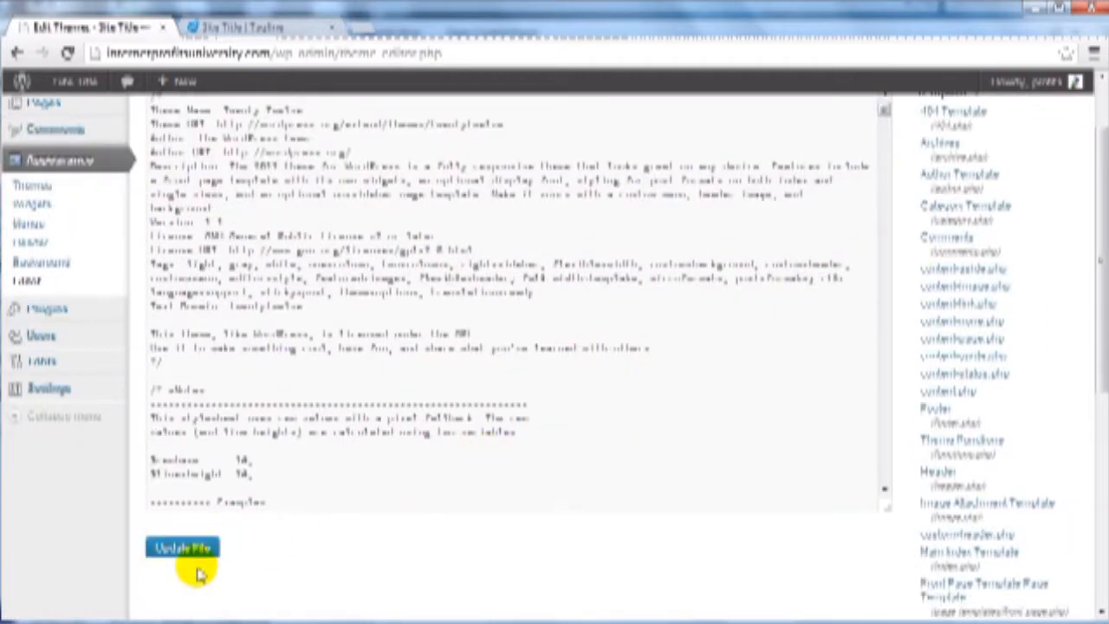
click(407, 241)
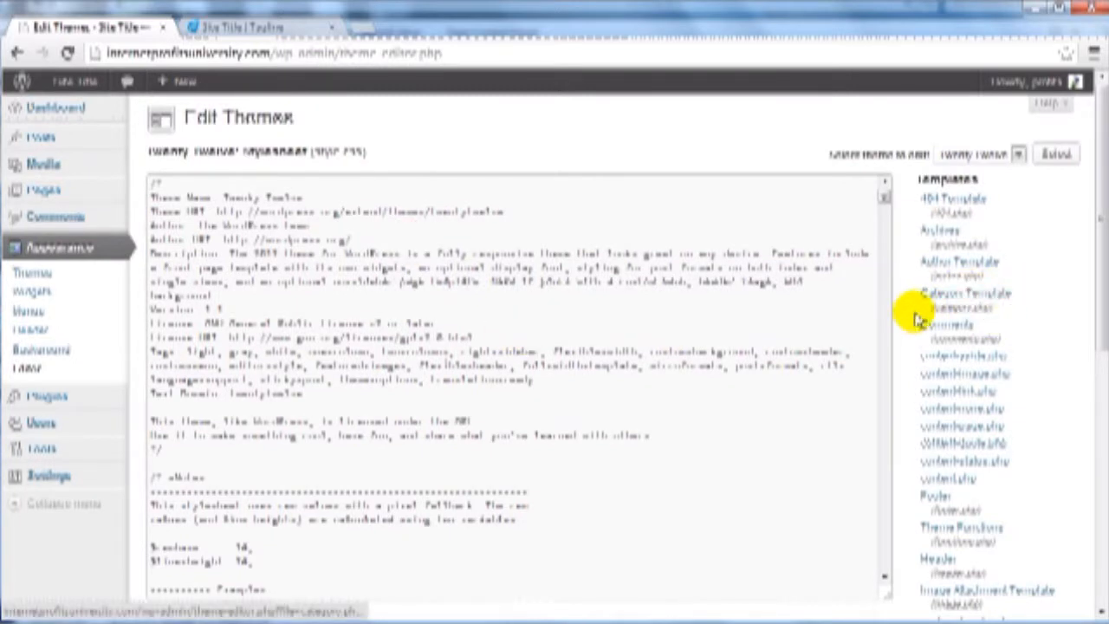
Open the Twenty Twelve footer template (footer.php) in the theme editor and view its code
scroll(916, 309, down, 2)
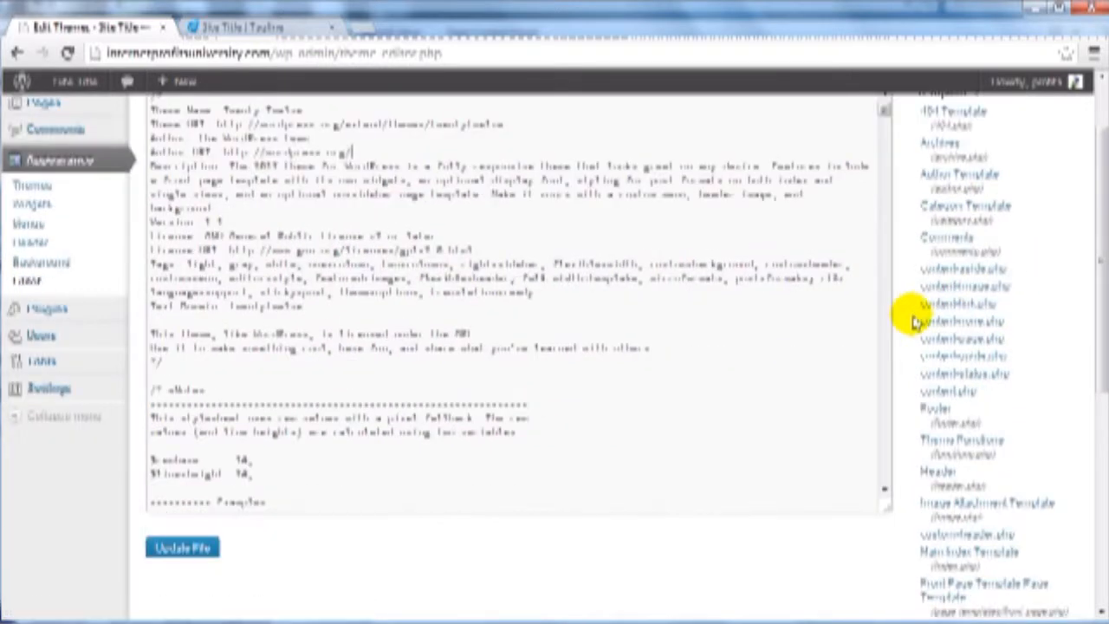
click(940, 411)
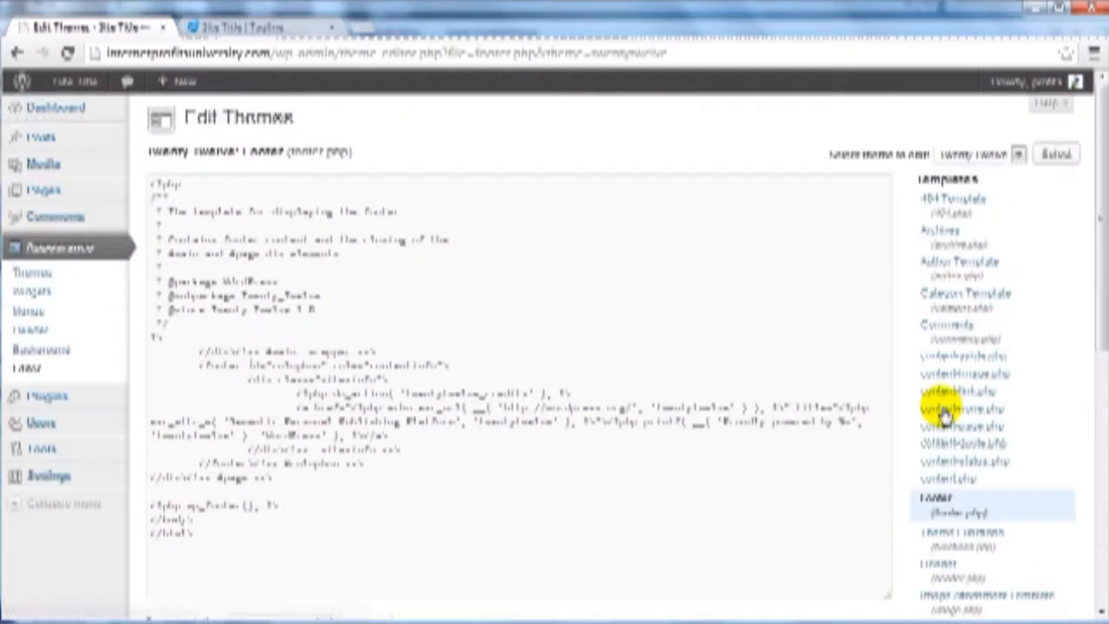
scroll(905, 411, down, 2)
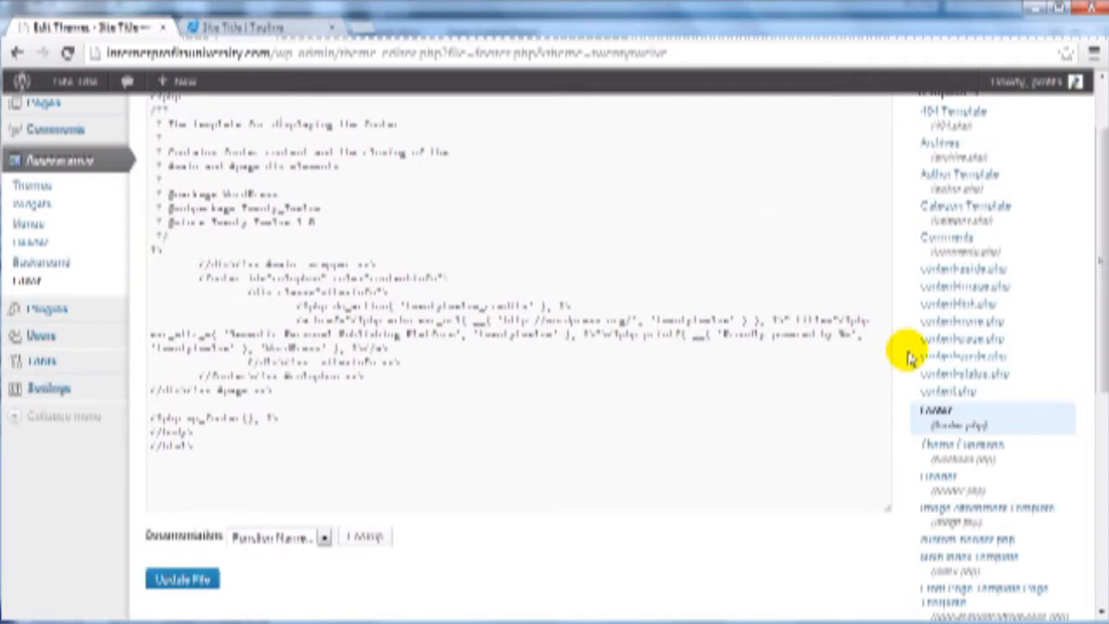
Switch to the FileZilla window with the site's remote themes folder
key(alt+Tab)
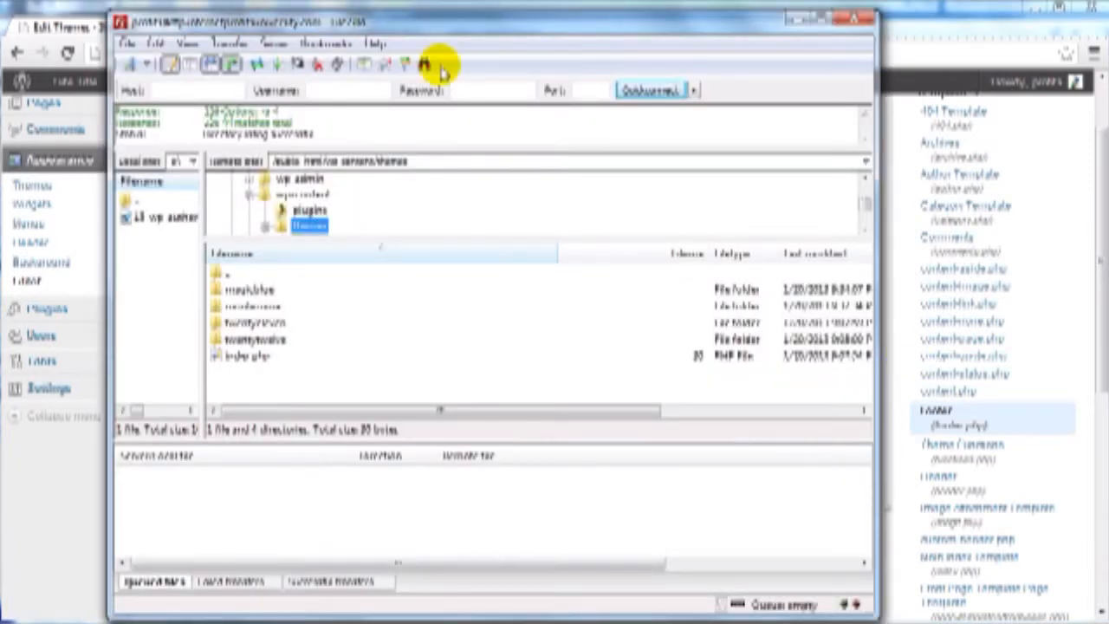